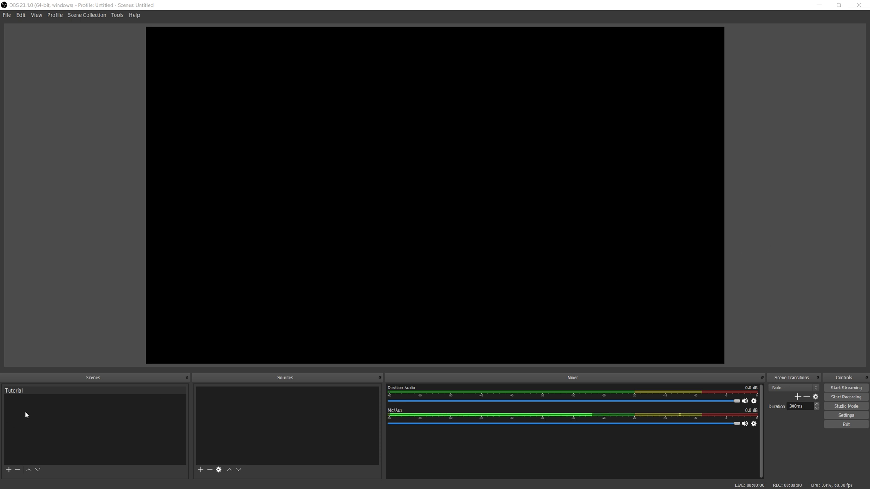
- Add a new Game Capture source to the Tutorial scene
left_click(18, 391)
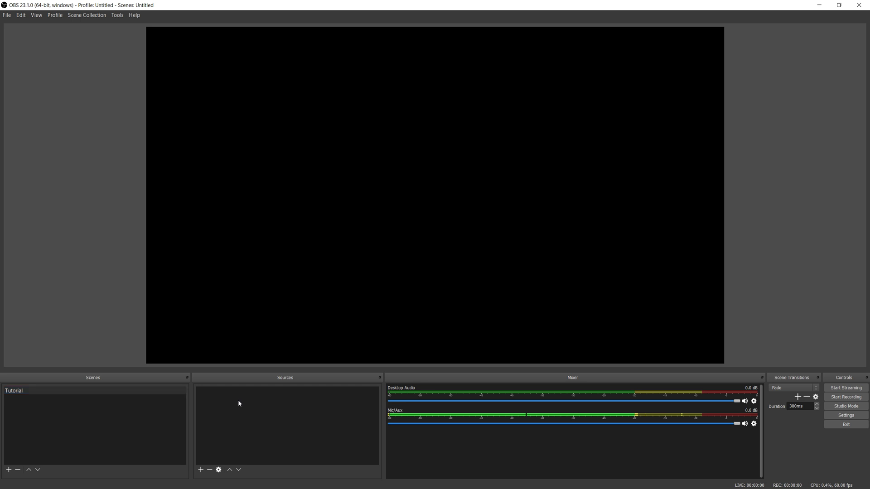
left_click(201, 470)
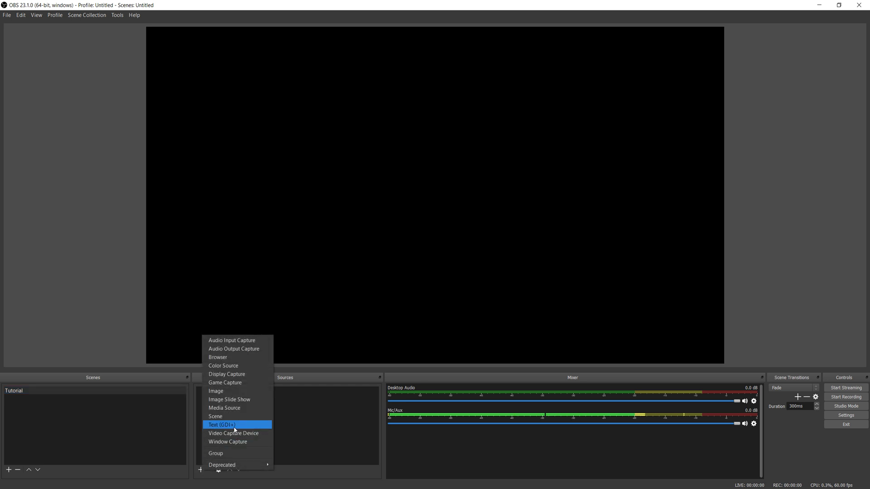
left_click(240, 383)
- Set the capture to the Fortnite window only, requiring the window title to match
left_click(452, 296)
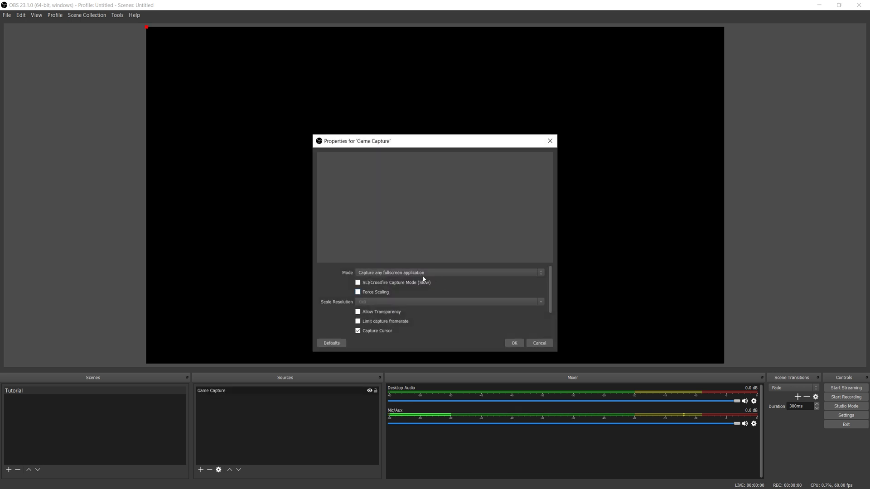
left_click(419, 273)
left_click(402, 287)
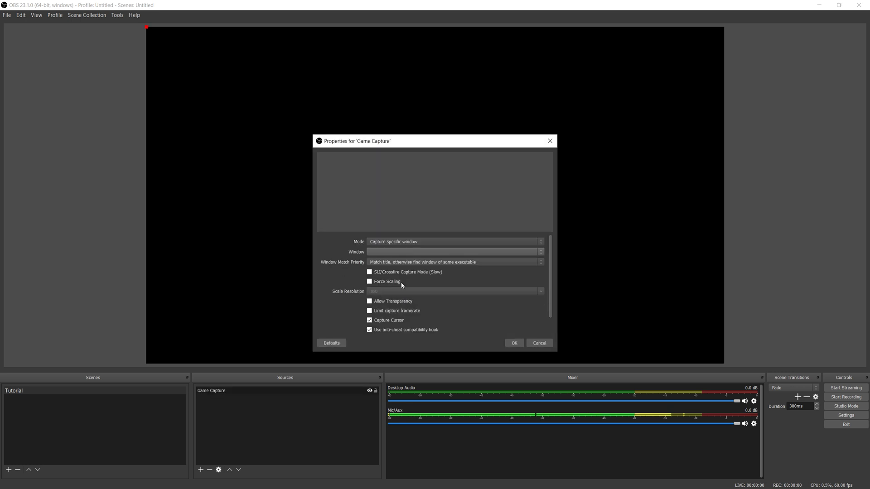
left_click(391, 252)
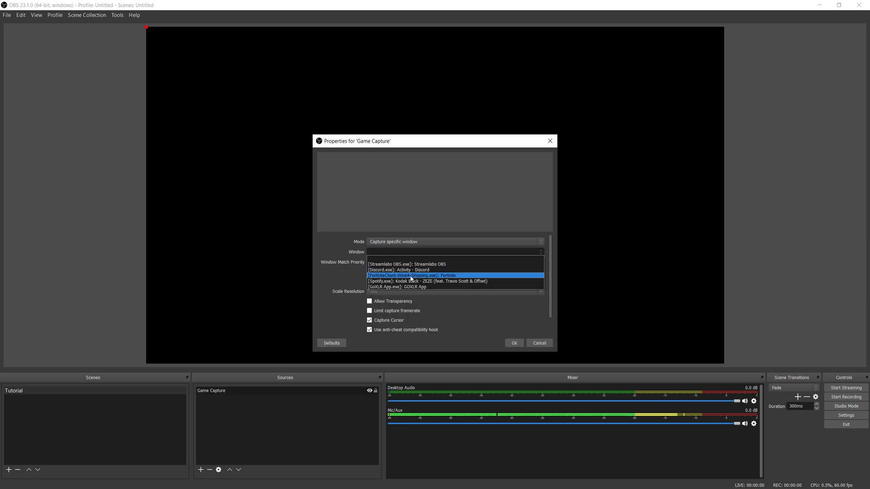
left_click(413, 276)
left_click(414, 263)
left_click(410, 269)
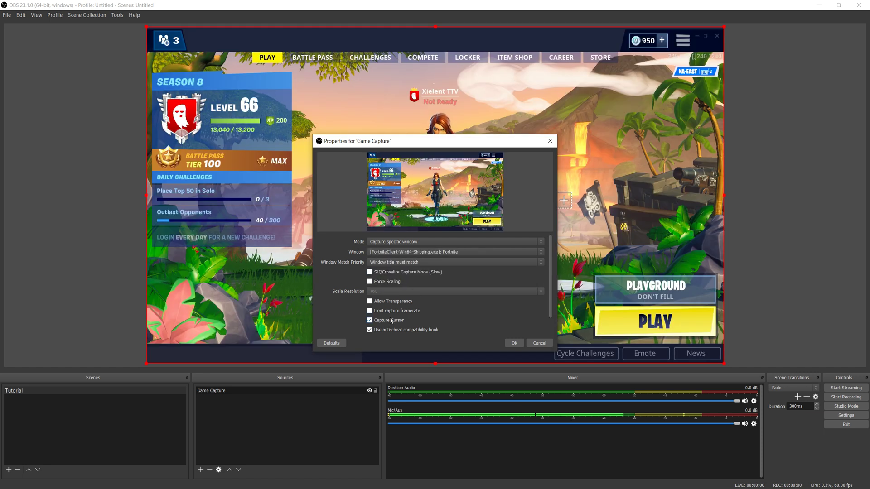
left_click(514, 343)
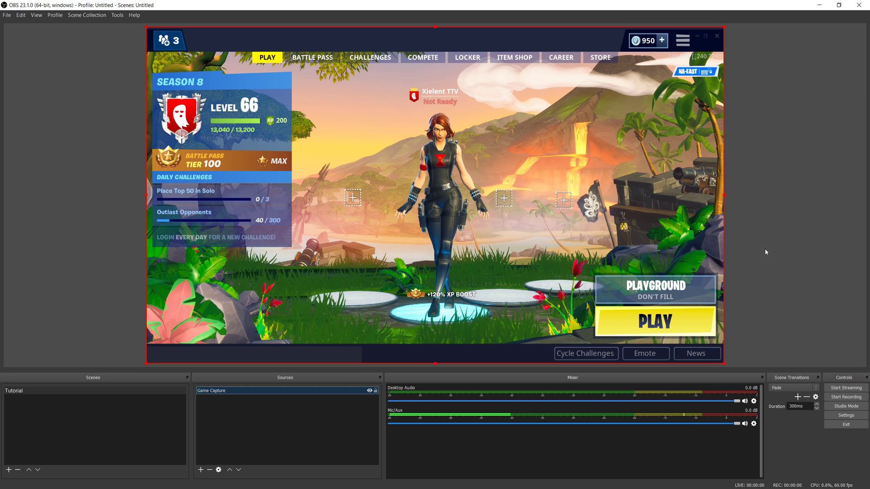
- Deselect the Game Capture source and bring up the OBS Settings dialog
left_click(88, 434)
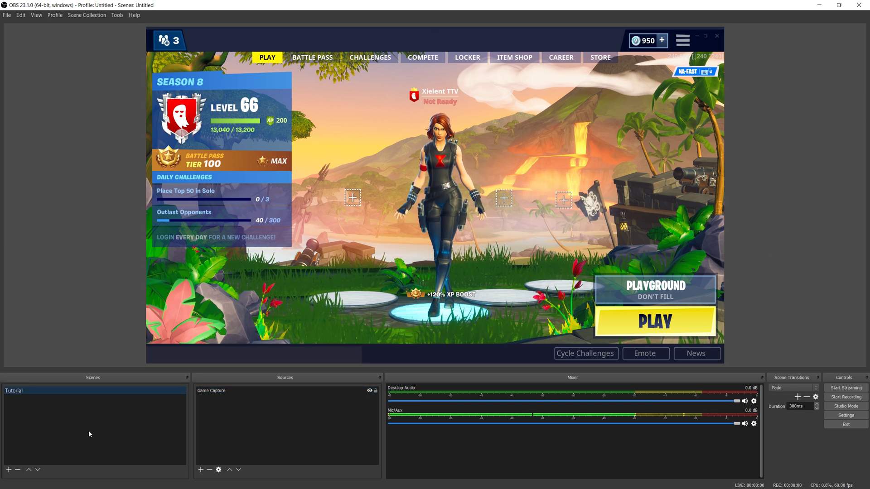
left_click(270, 415)
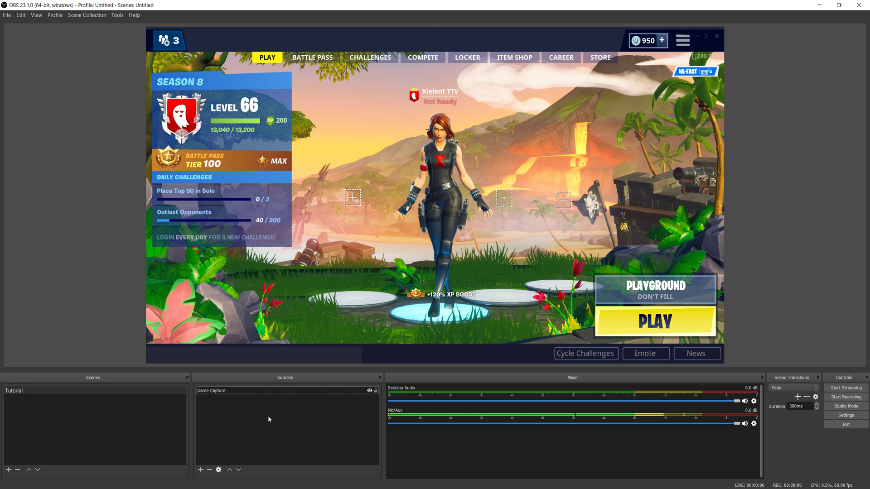
left_click(845, 415)
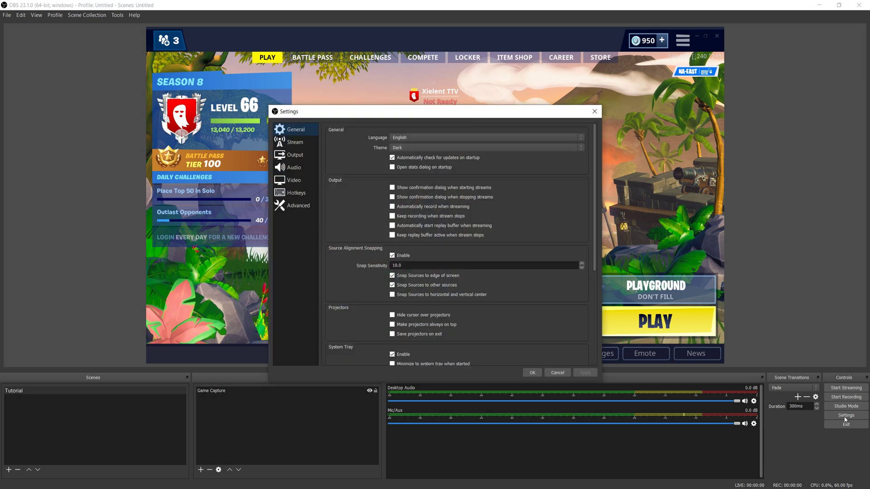
- Try the Default theme, then return to Dark
left_click(405, 148)
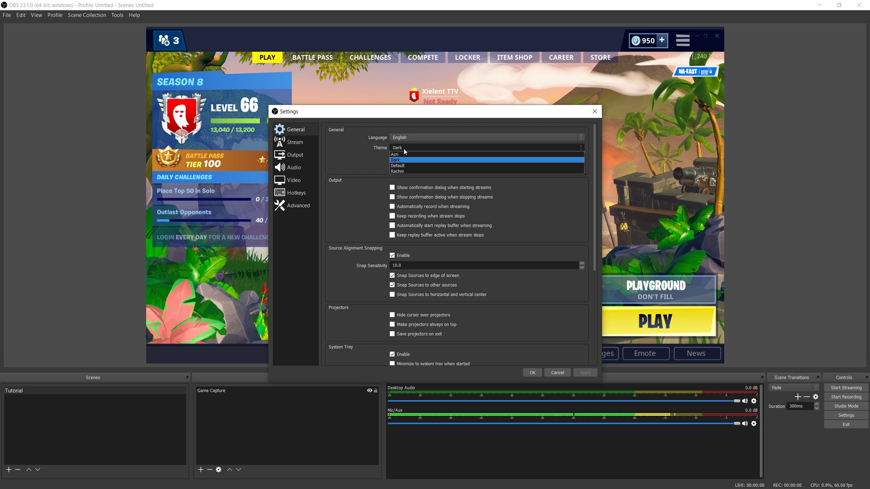
left_click(404, 166)
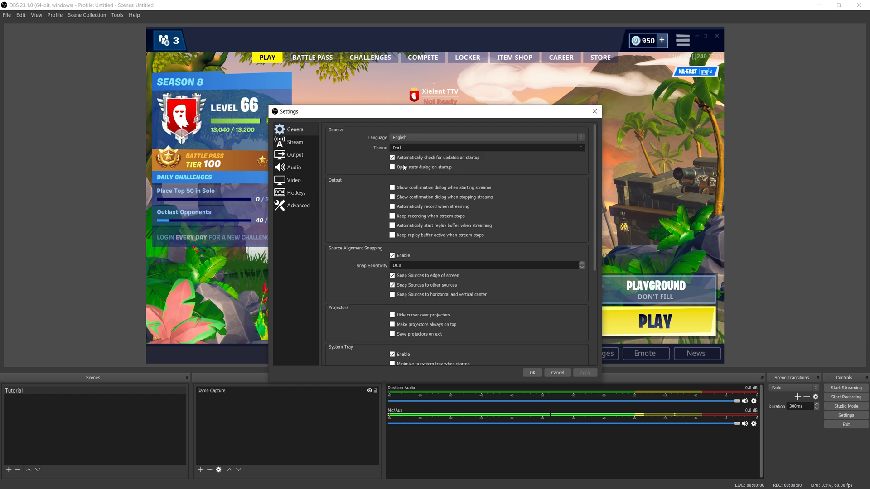
left_click(410, 147)
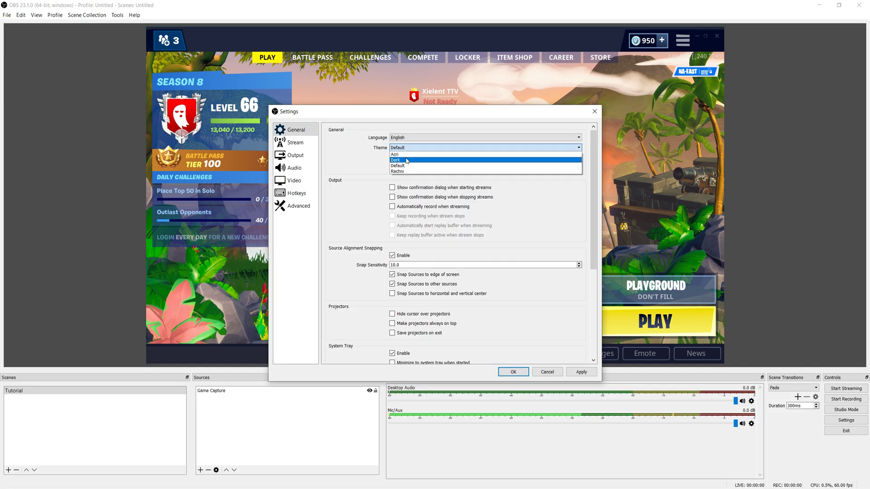
left_click(407, 159)
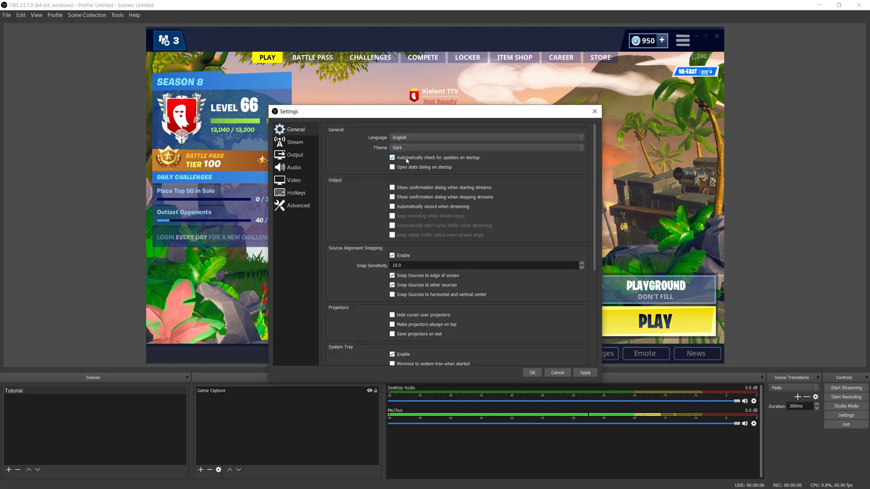
left_click(404, 148)
left_click(404, 153)
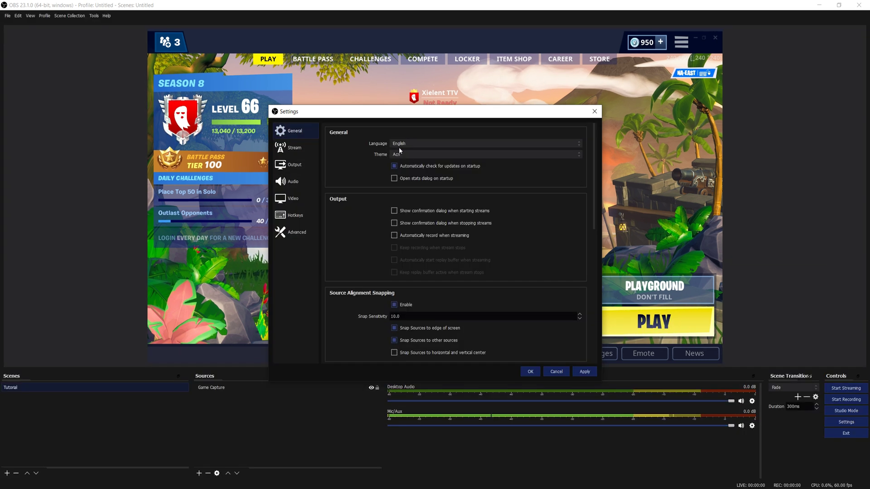
- Preview the Acri and Rachni themes before settling back on Dark
left_click(404, 150)
left_click(400, 154)
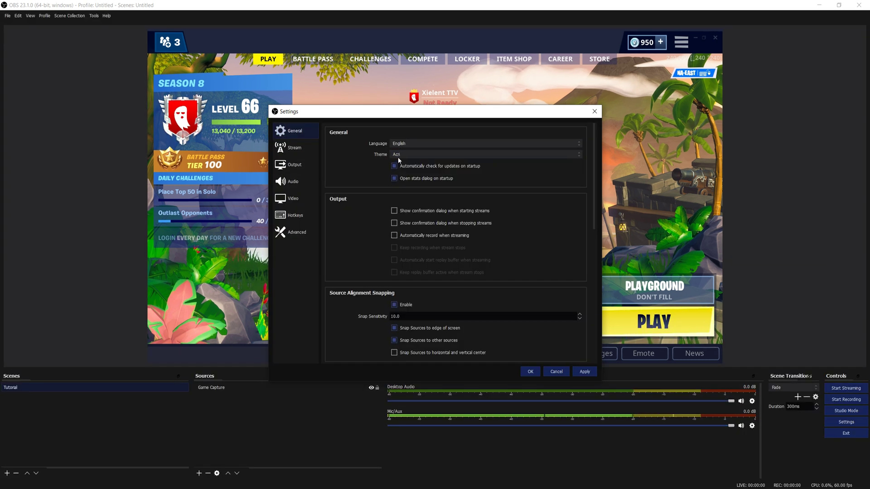
left_click(407, 156)
left_click(407, 176)
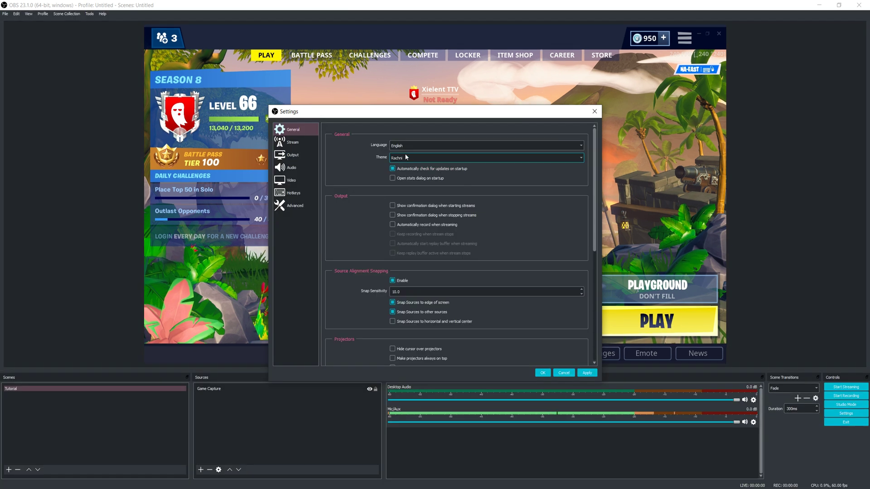
left_click(406, 157)
left_click(406, 186)
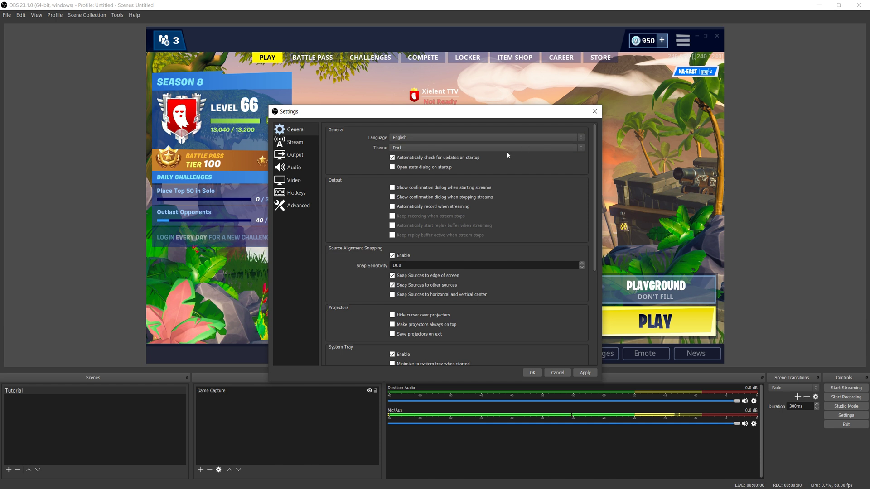
- Toggle the Output Mode to Simple and back to Advanced, then view the Recording settings
left_click(295, 155)
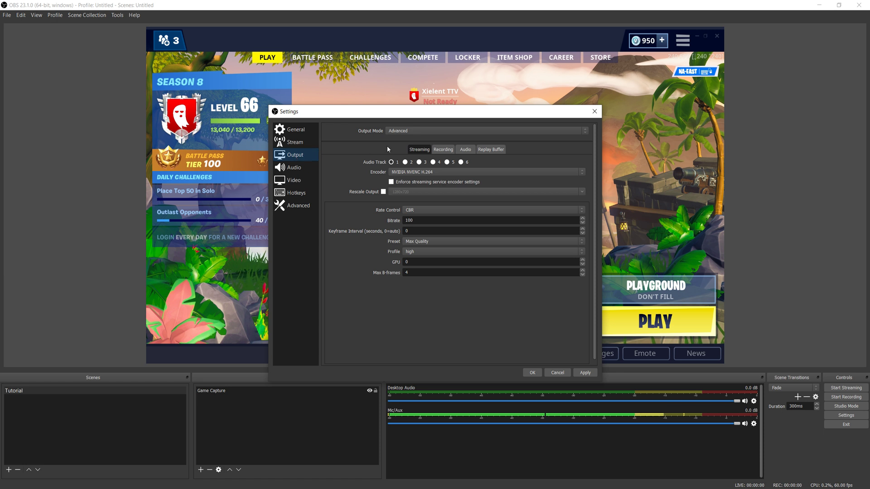
left_click(400, 131)
left_click(404, 137)
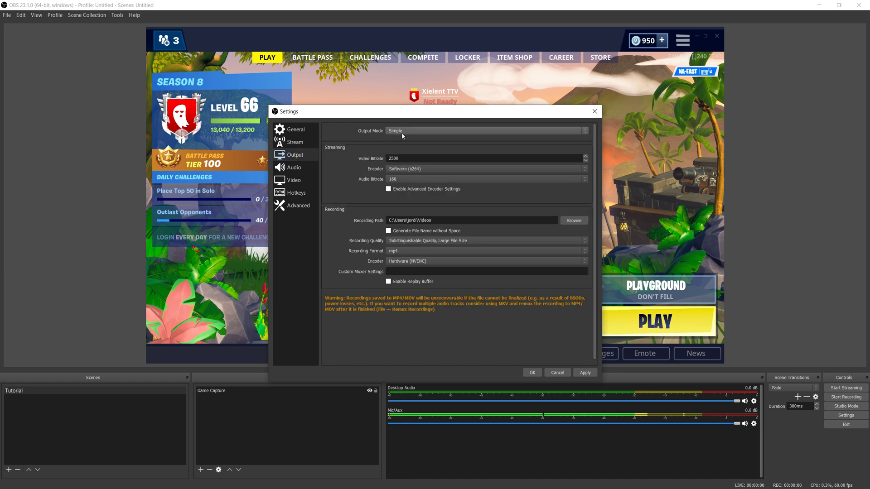
left_click(401, 133)
left_click(403, 140)
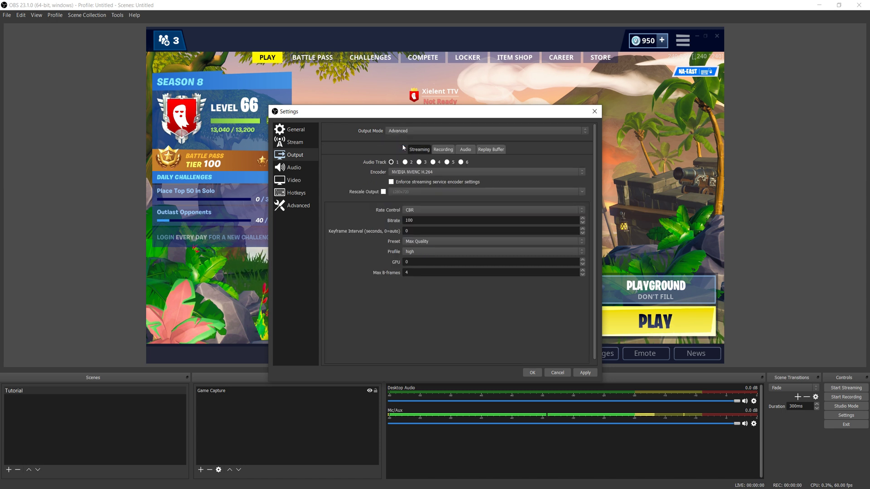
left_click(442, 153)
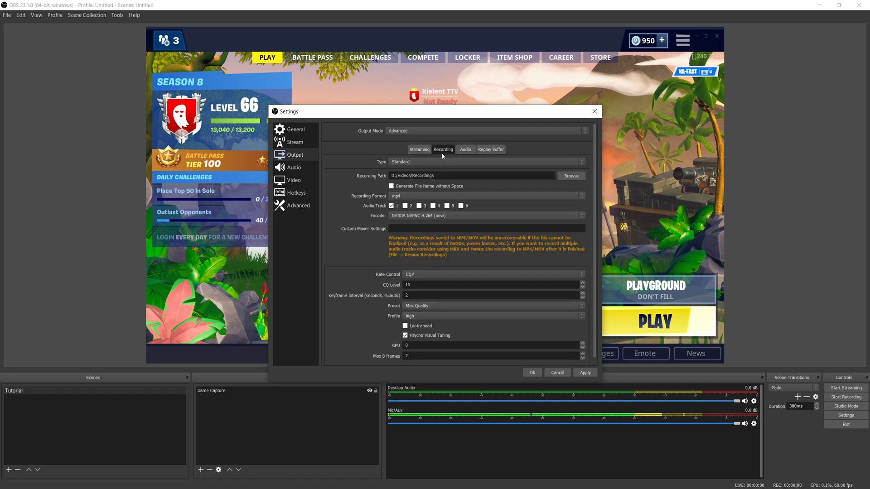
- Keep the Standard recording type, set format to flv and rate control to CBR
left_click(421, 163)
left_click(421, 162)
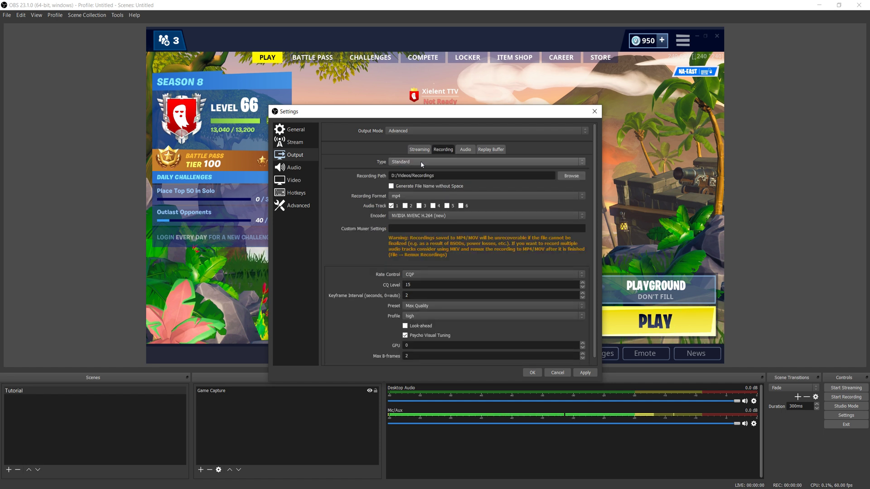
left_click(410, 196)
left_click(394, 197)
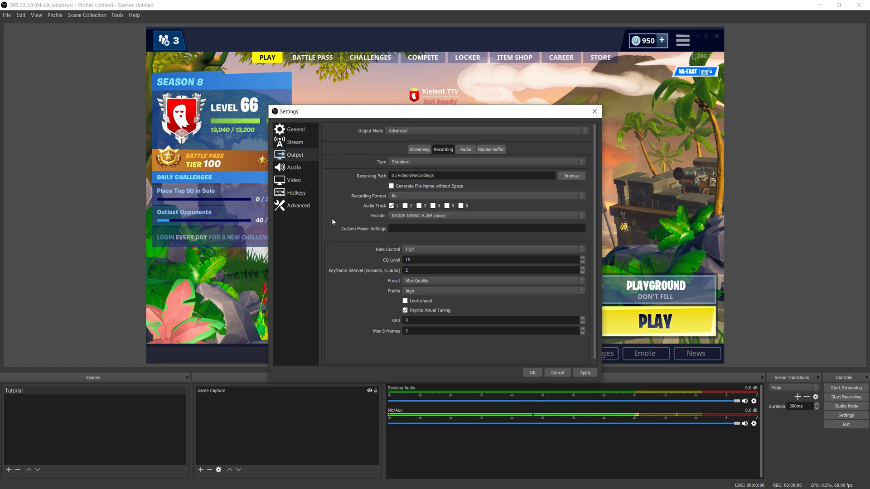
left_click(410, 250)
left_click(411, 258)
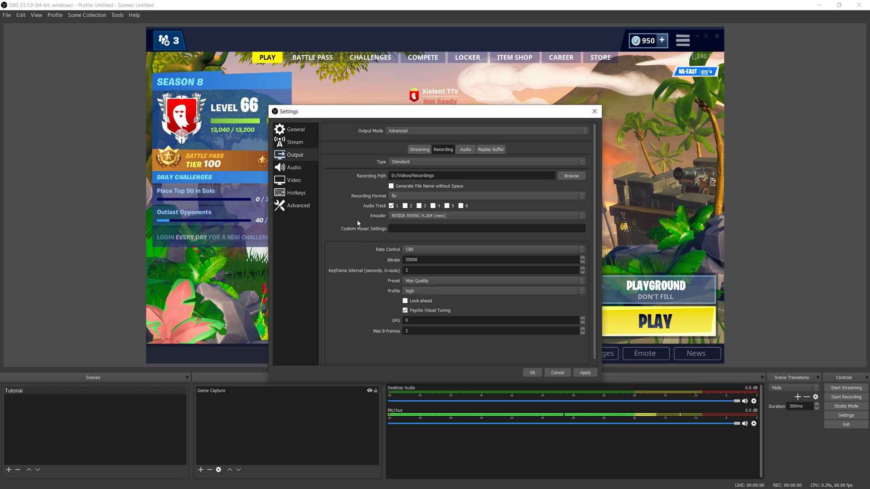
- Set the recording path to D:/Videos/Recordings
left_click(402, 162)
left_click(402, 164)
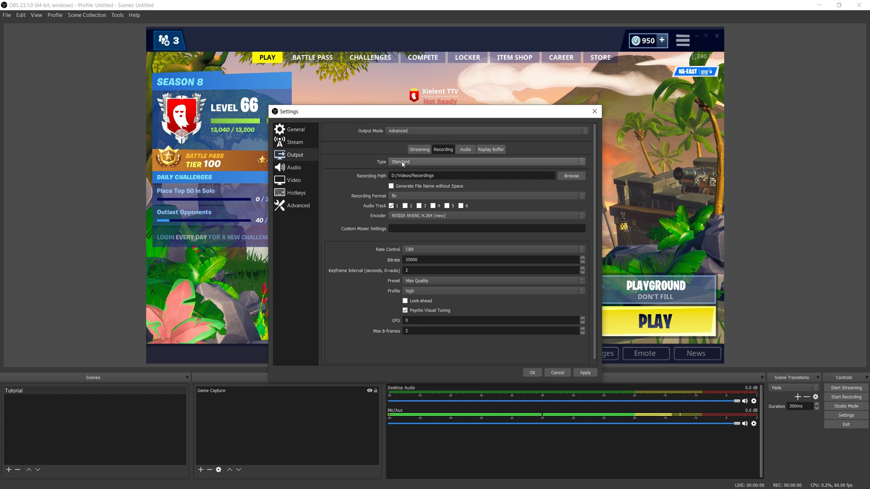
left_click(565, 177)
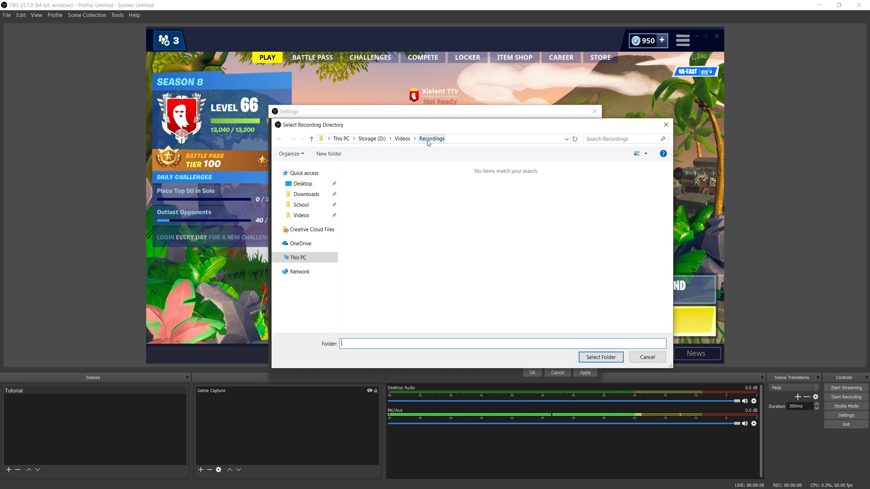
left_click(608, 359)
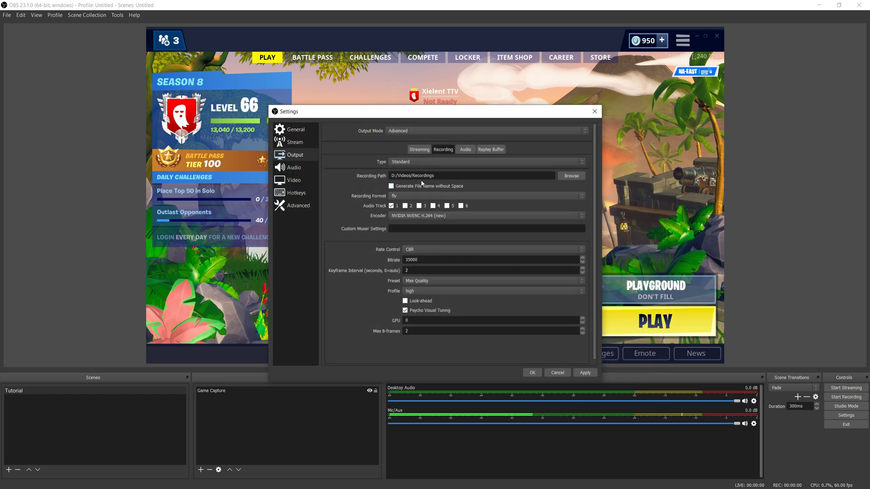
- Switch the recording format back and forth between mp4 and ts
left_click(400, 196)
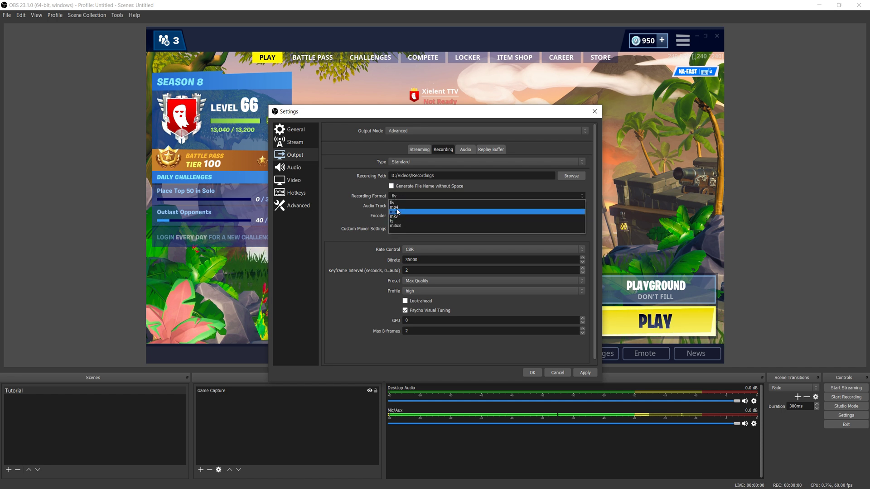
left_click(395, 208)
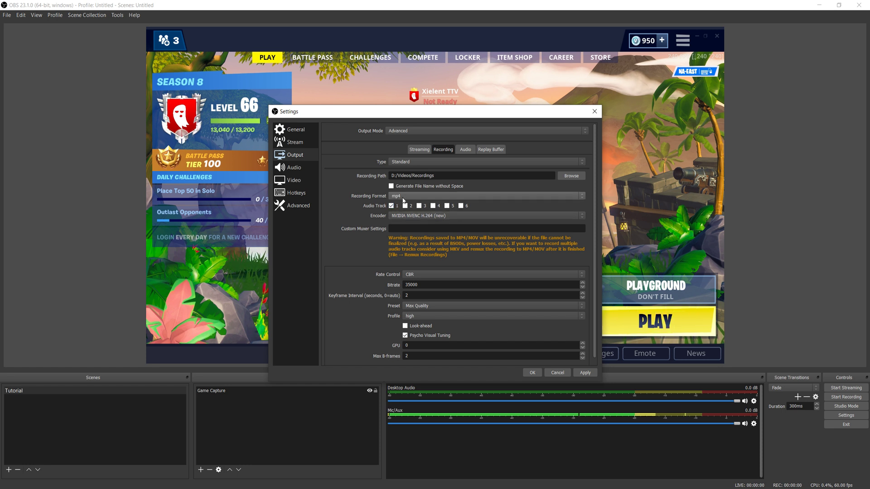
left_click(397, 198)
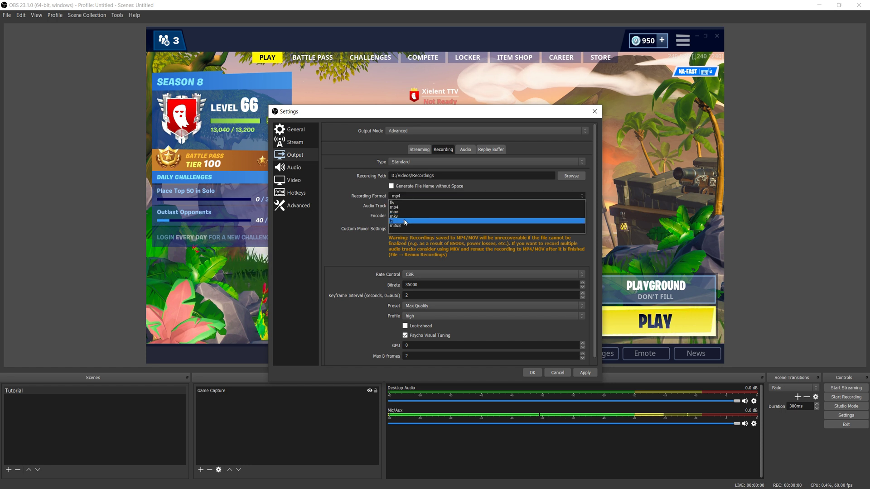
left_click(404, 221)
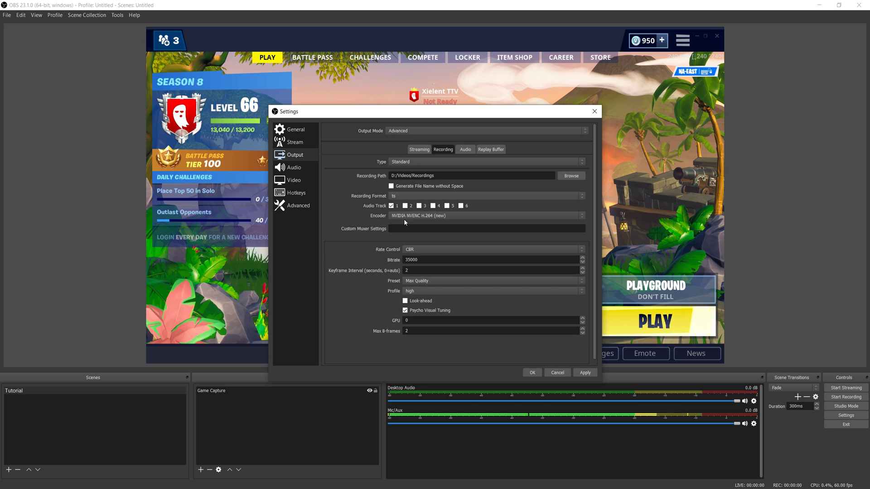
left_click(410, 196)
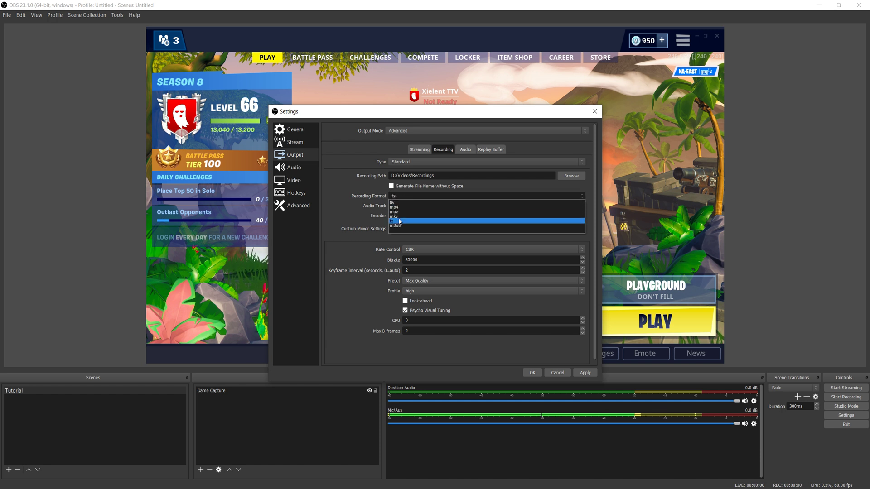
left_click(398, 208)
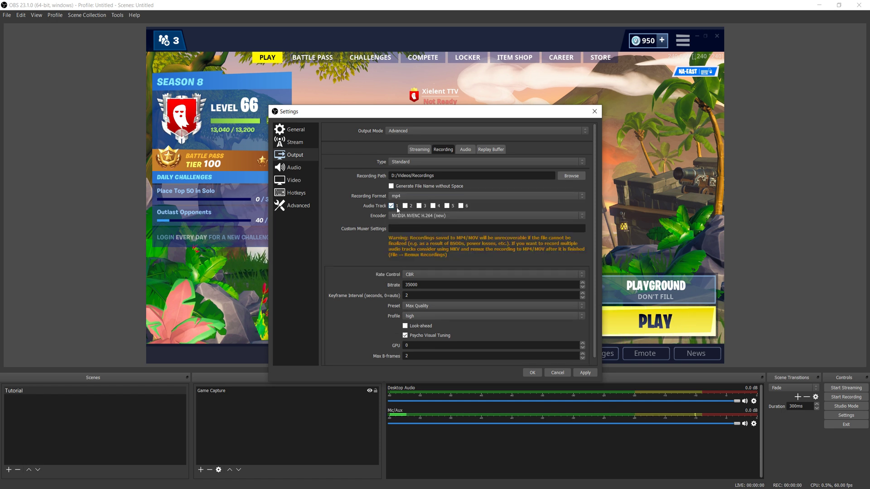
left_click(411, 196)
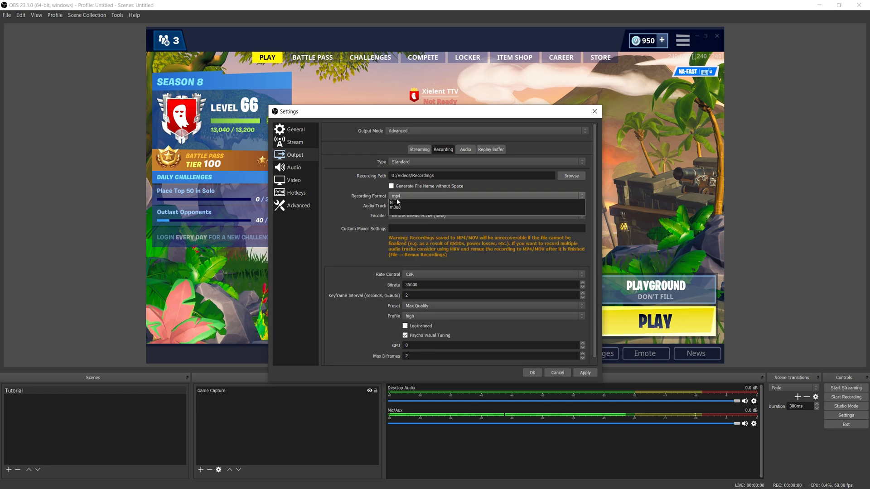
left_click(410, 212)
left_click(422, 196)
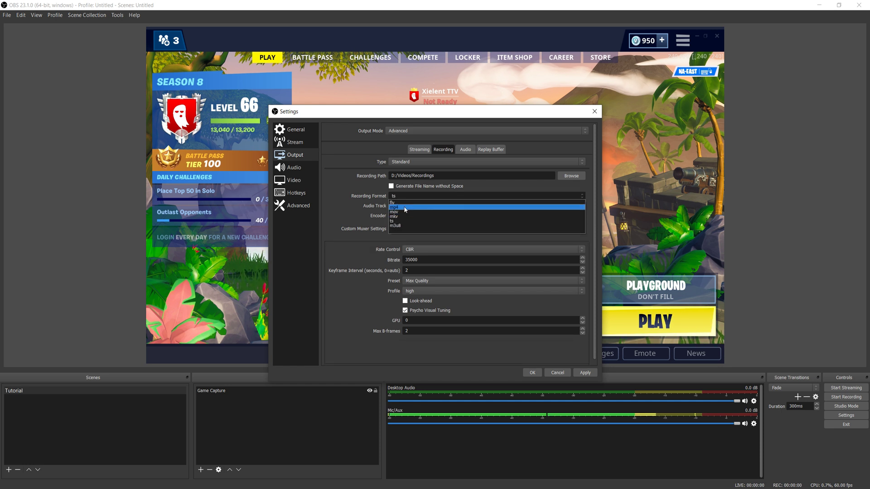
left_click(399, 203)
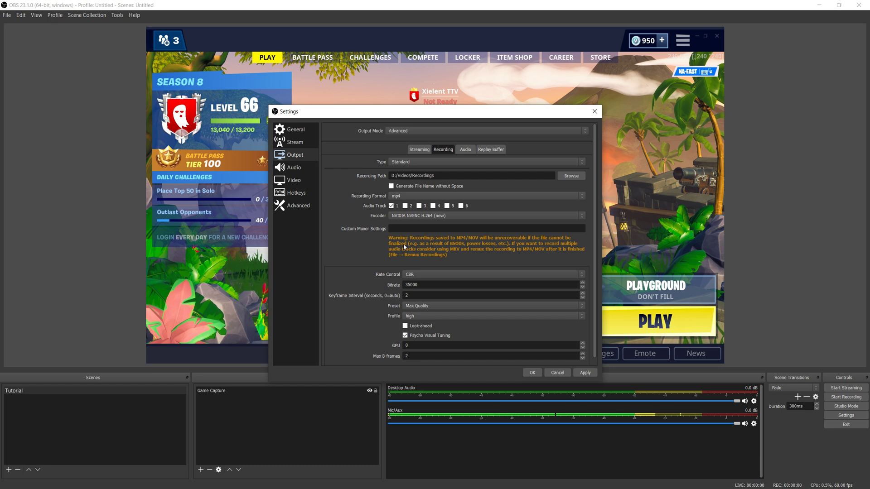
- Compare ts once more and leave mp4 selected, nudging the settings window up
left_click(410, 198)
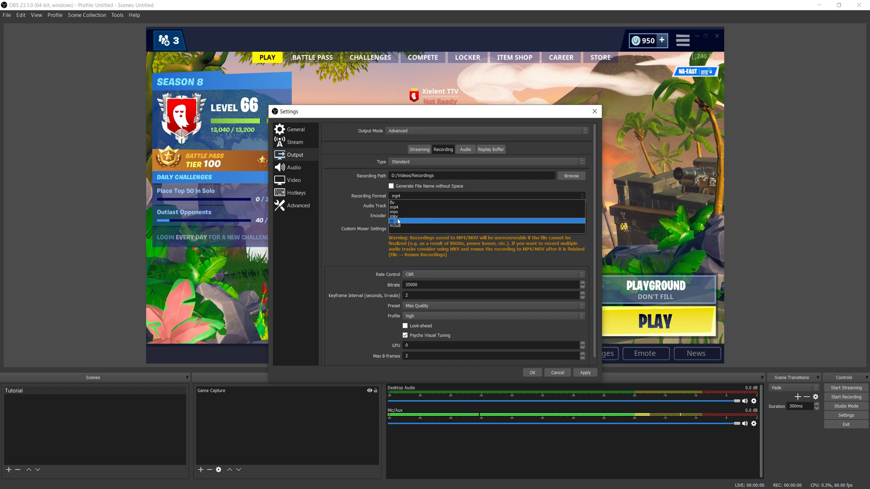
left_click(397, 221)
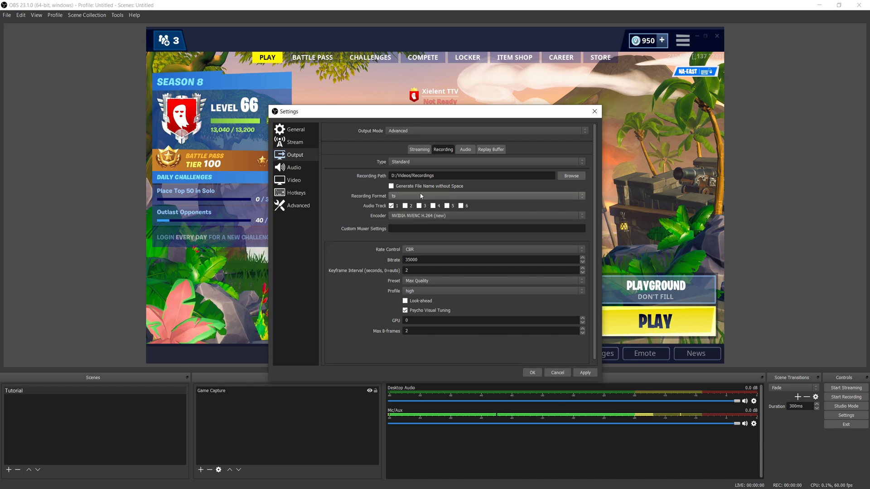
left_click(421, 196)
left_click(412, 208)
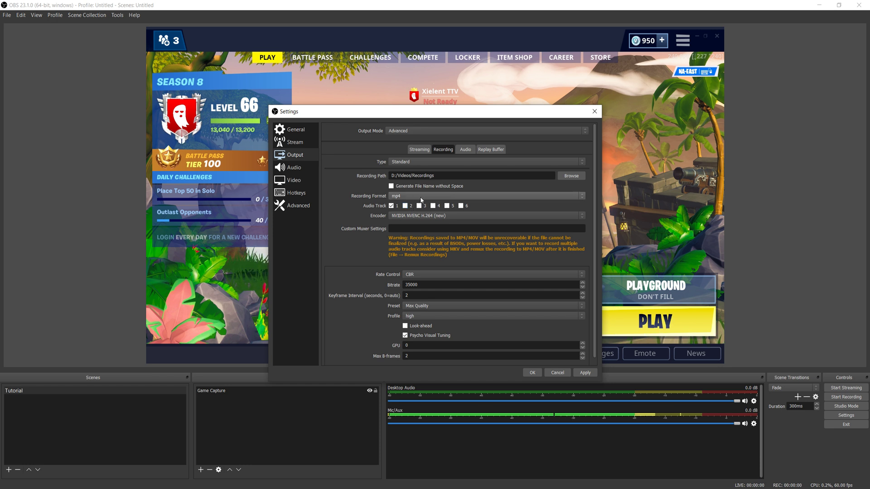
left_click(421, 198)
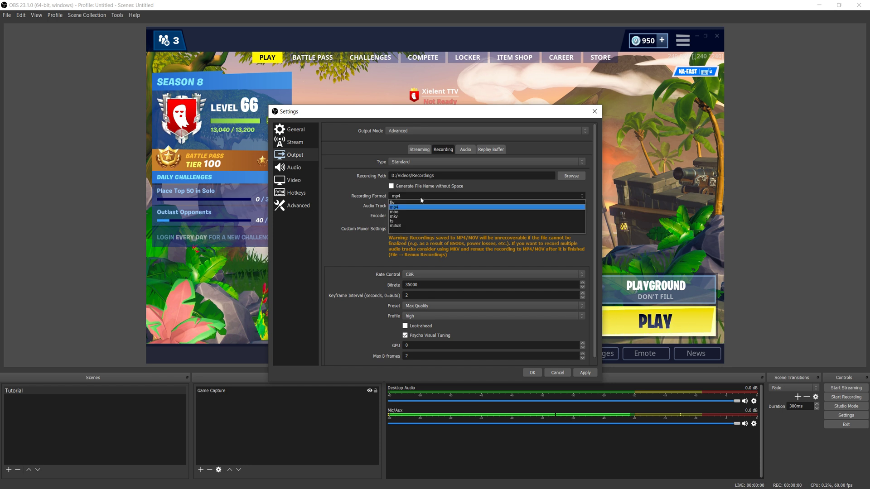
left_click(401, 222)
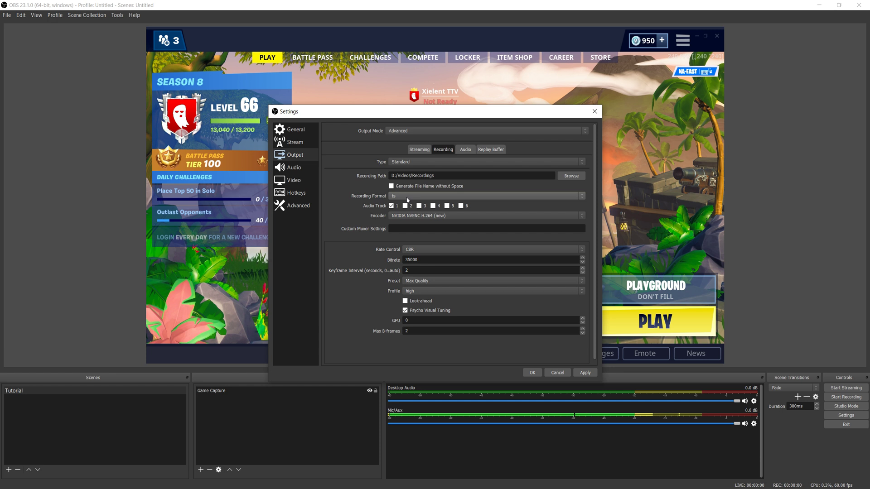
left_click(407, 200)
left_click(404, 208)
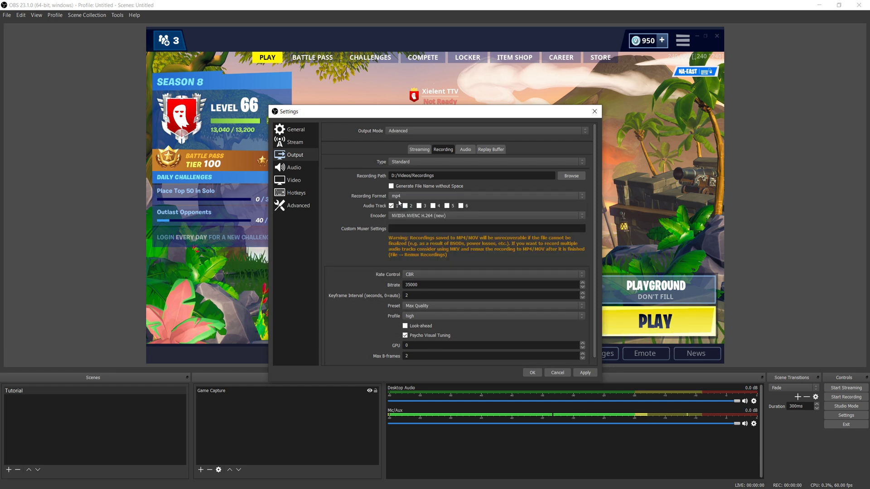
left_click_drag(419, 112, 423, 106)
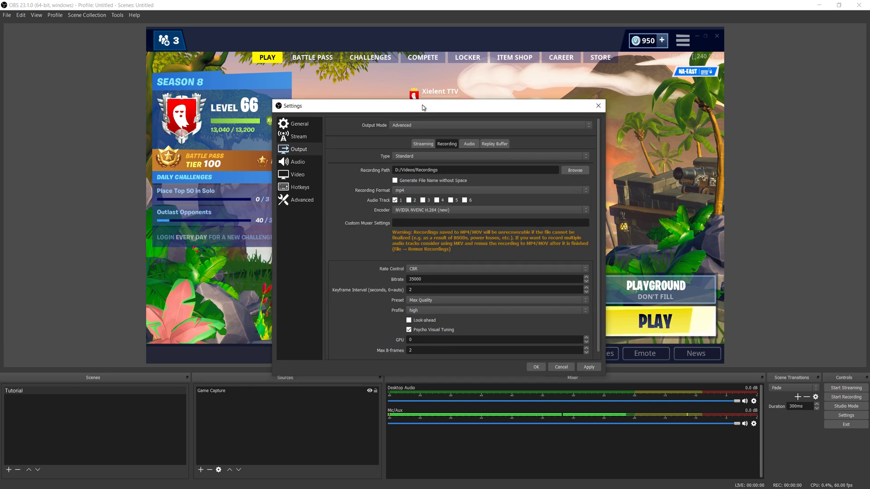
- Enable Audio Track 2 for recordings alongside track 1
left_click(410, 201)
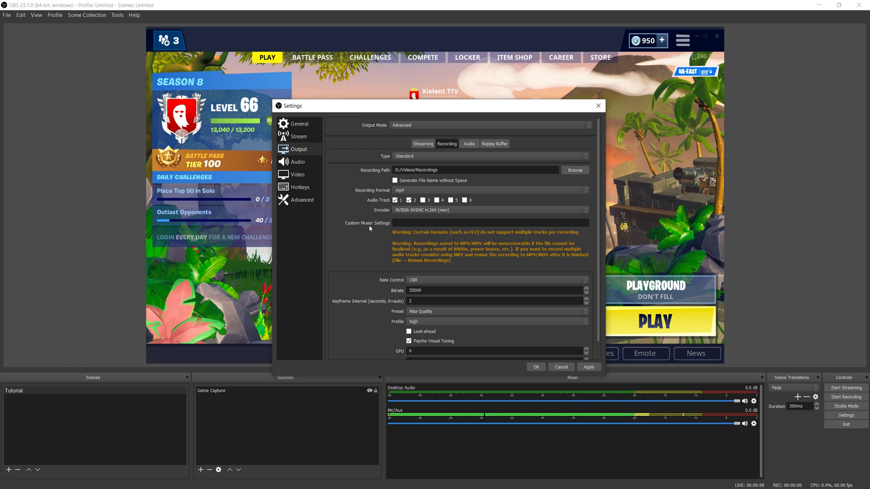
- Disable Audio Track 2 and keep NVIDIA NVENC H.264 (new) as the recording encoder
left_click(410, 202)
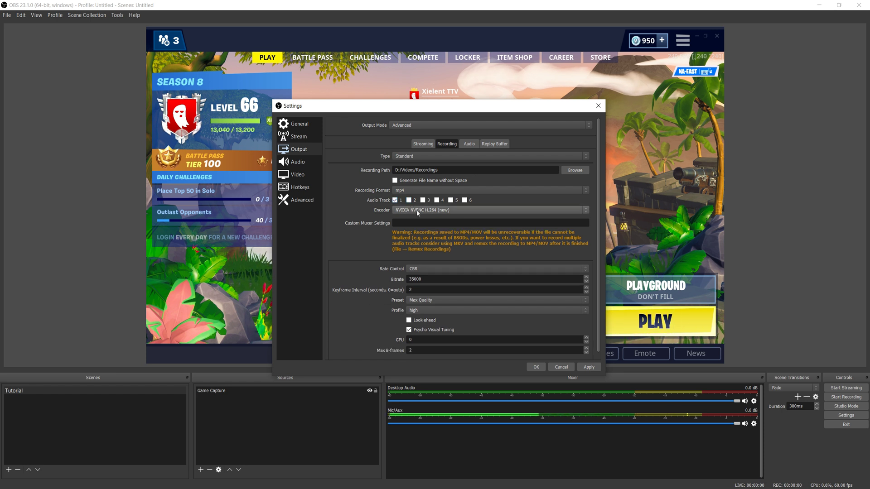
left_click(406, 212)
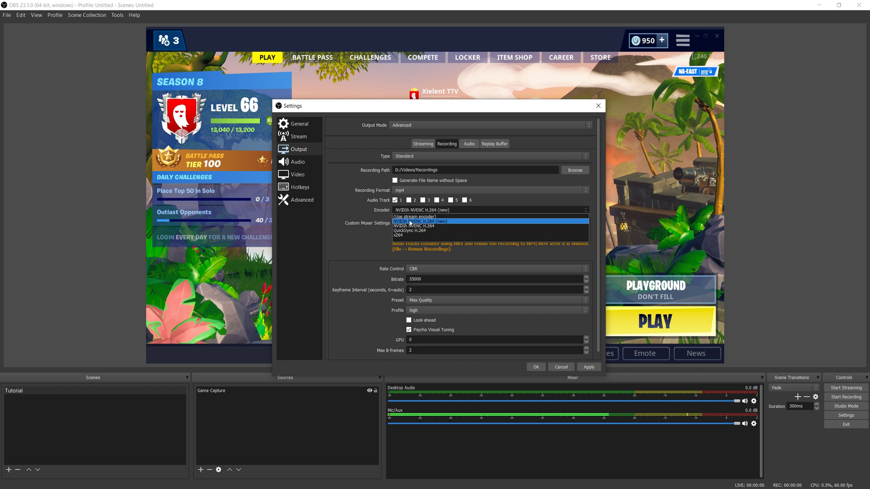
left_click(435, 221)
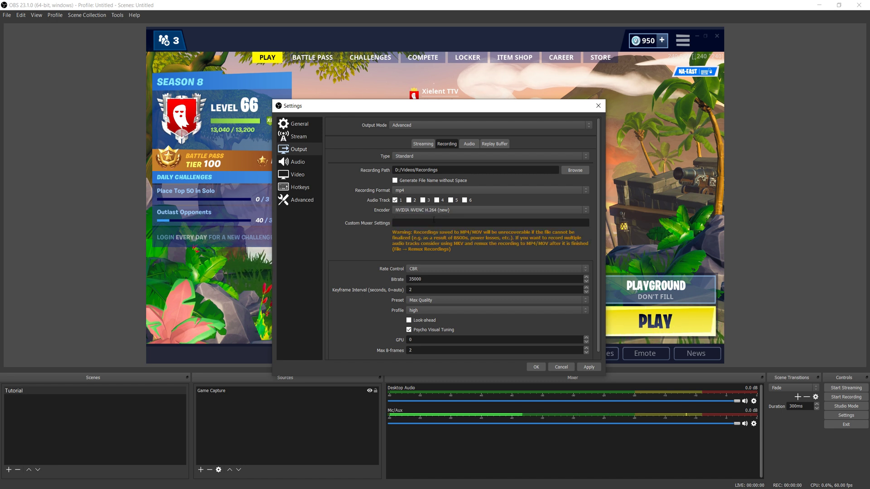
scroll(360, 245, "down", 1)
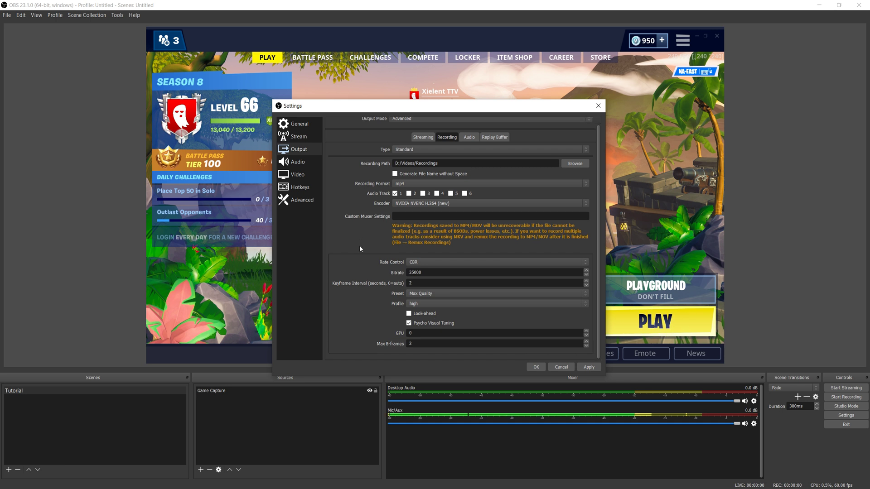
- Switch rate control to CQP and raise the CQ Level from 15 to 20
left_click(421, 262)
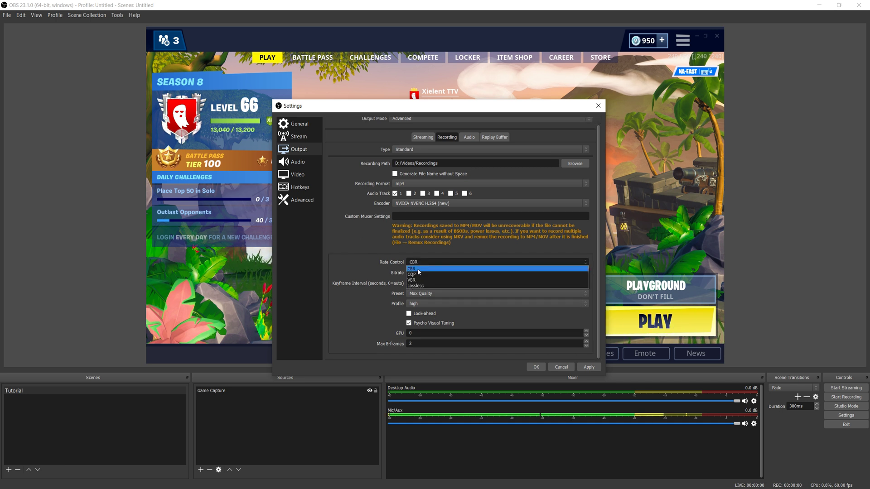
left_click(417, 274)
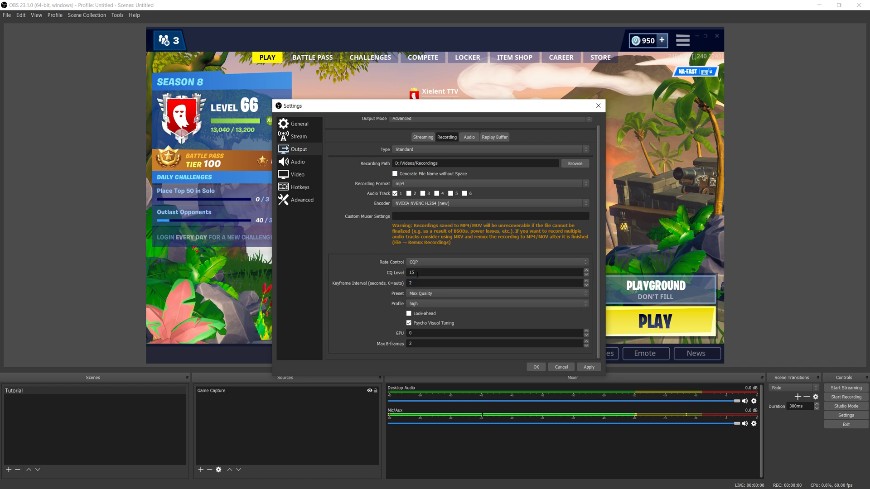
left_click(420, 273)
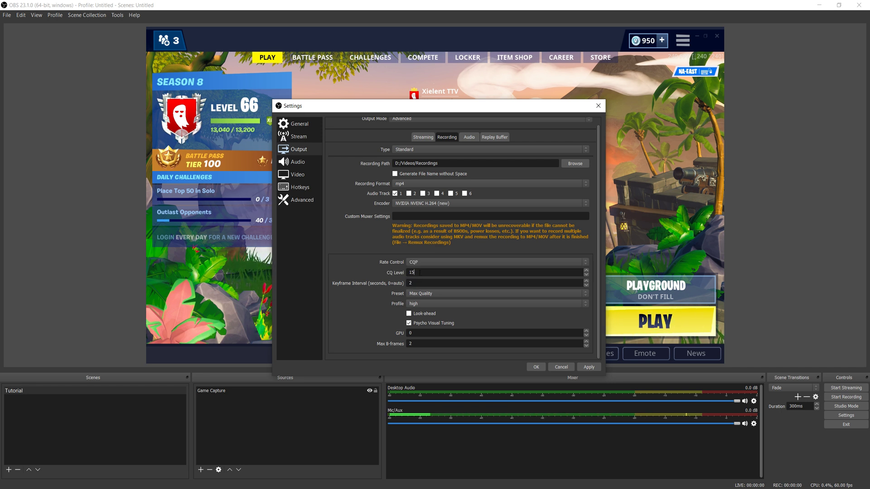
double_click(434, 271)
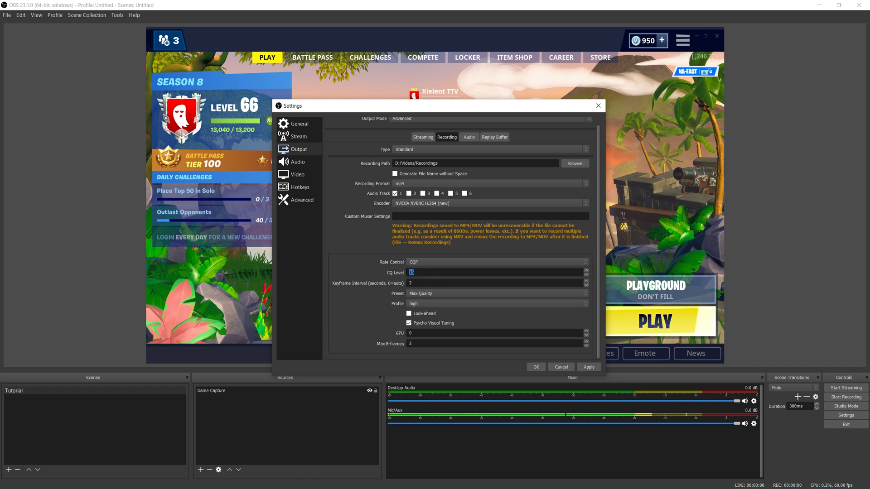
left_click(586, 271)
left_click(586, 270)
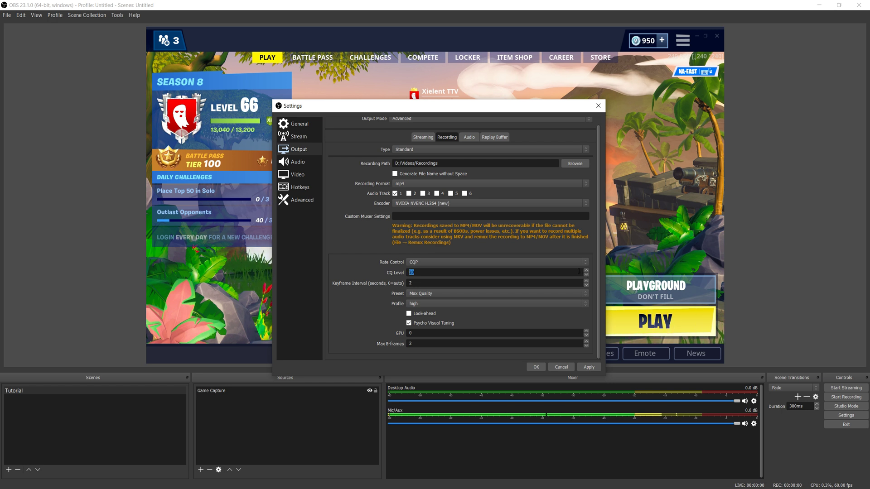
left_click(422, 274)
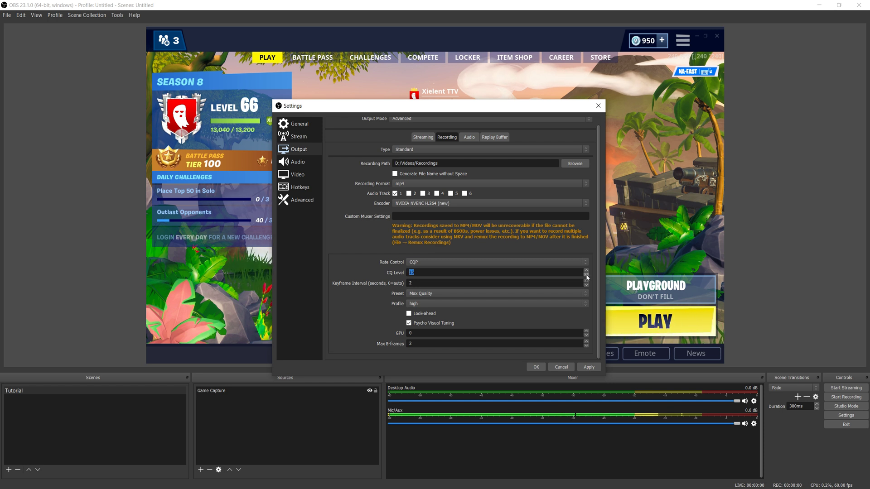
- Nudge the CQ Level up and down with the spin box, returning it to 15
left_click(426, 271)
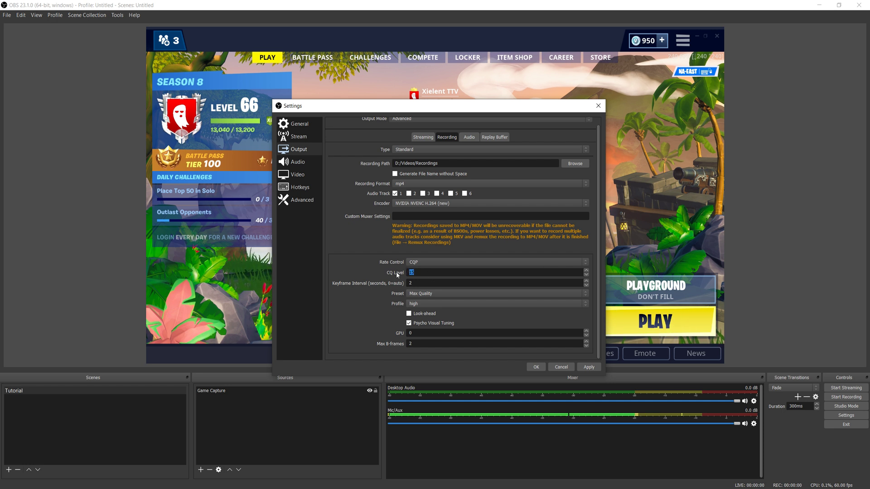
left_click(586, 270)
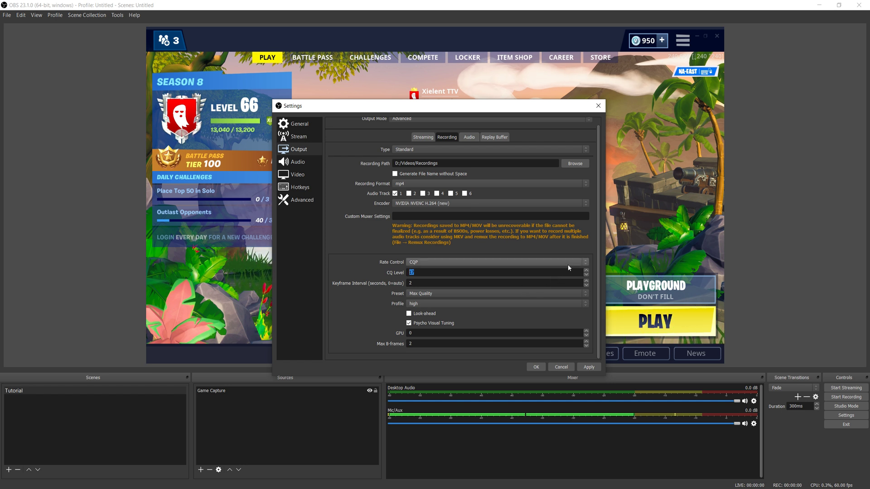
left_click(582, 274)
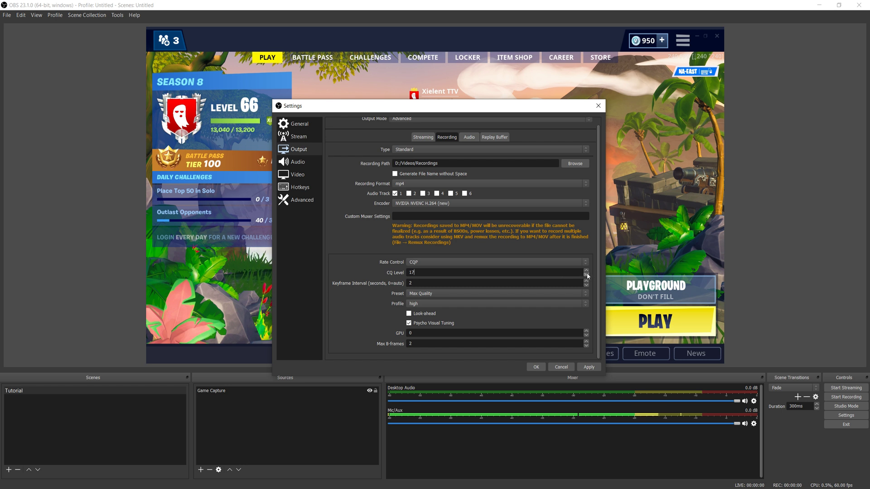
left_click(587, 274)
left_click(586, 274)
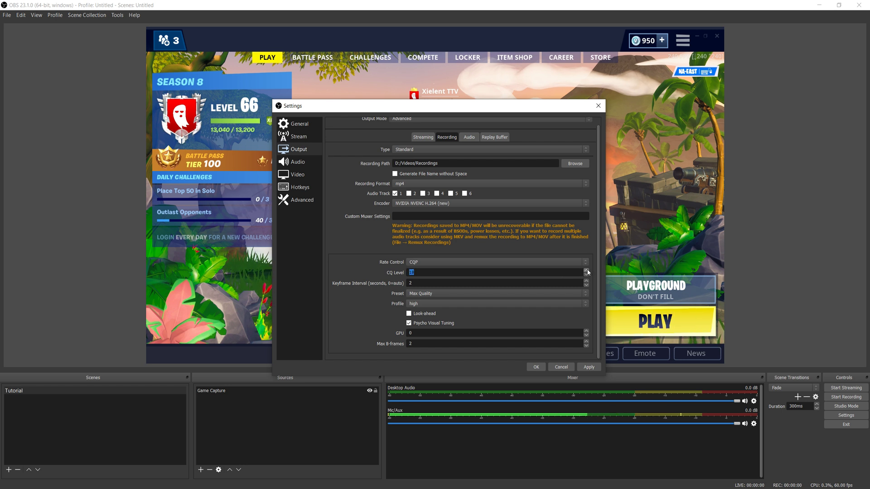
left_click(586, 270)
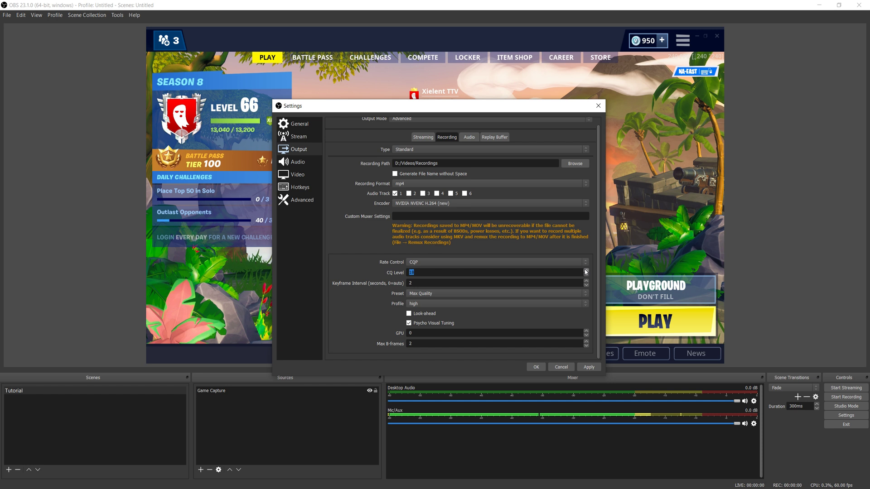
left_click(586, 276)
left_click(585, 276)
left_click(586, 276)
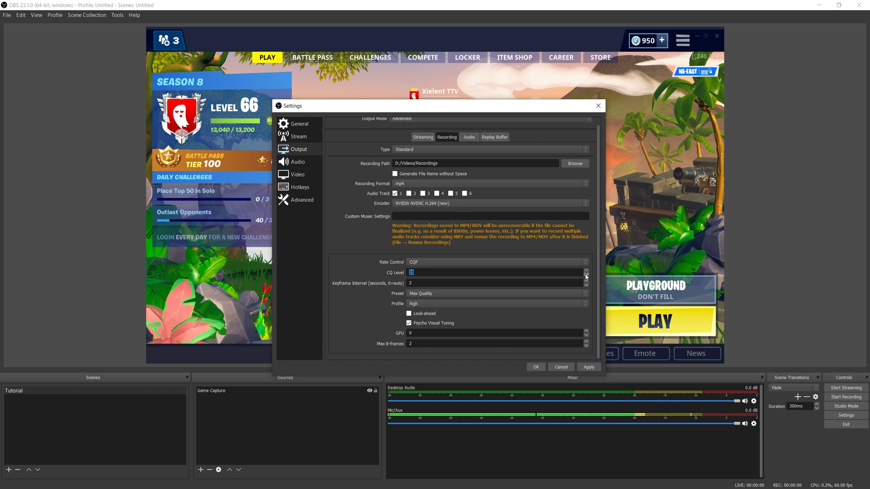
- Try raising the CQ Level toward 17, then settle it at 15
double_click(559, 271)
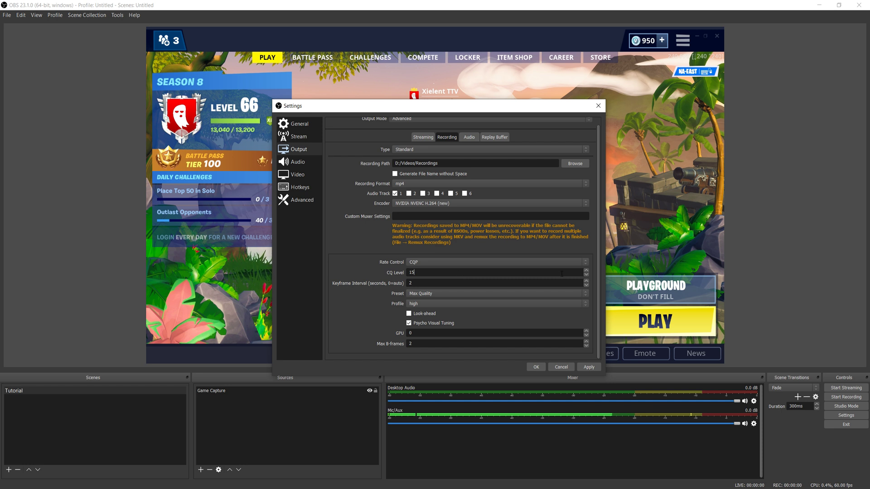
left_click(585, 271)
left_click(586, 271)
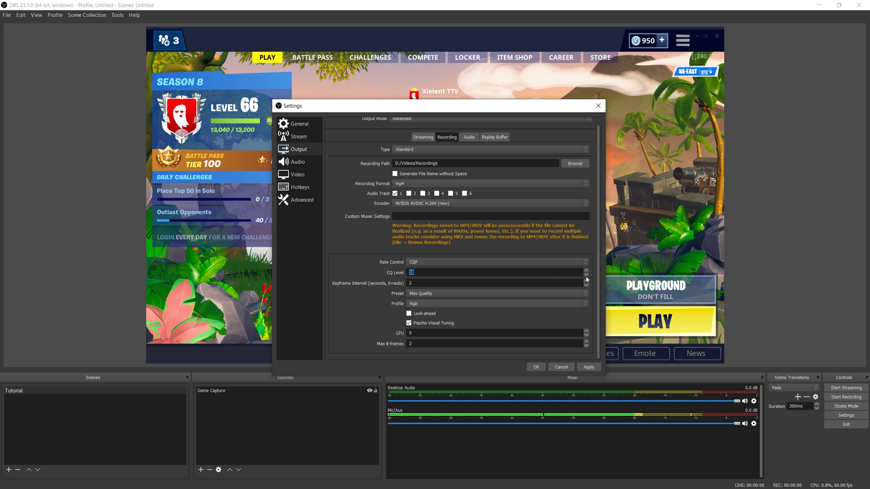
left_click(587, 271)
left_click(586, 271)
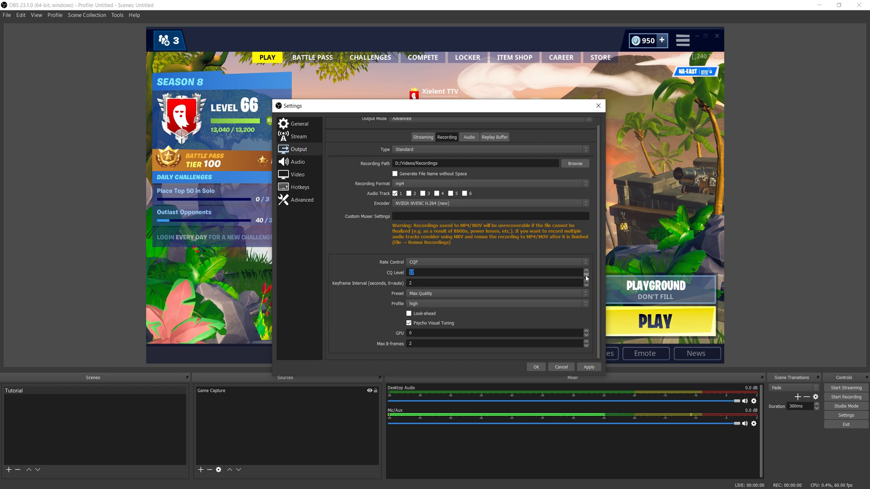
left_click(586, 274)
left_click(586, 274)
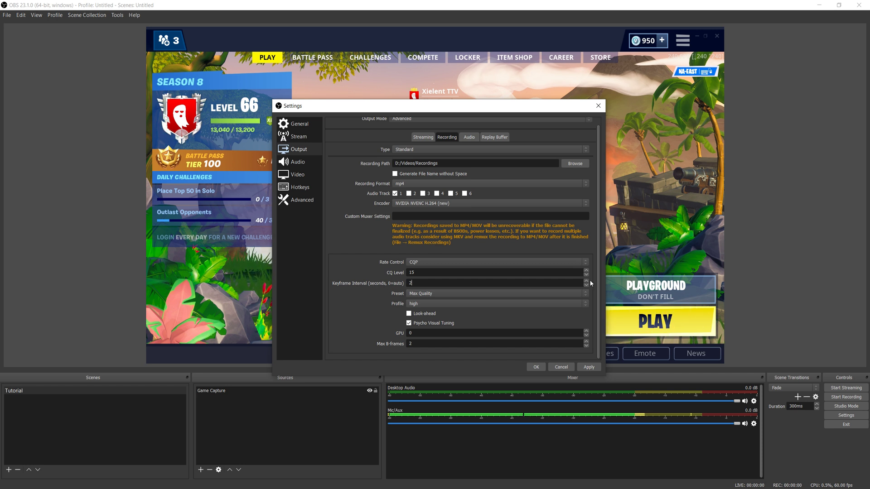
left_click(435, 293)
left_click(426, 300)
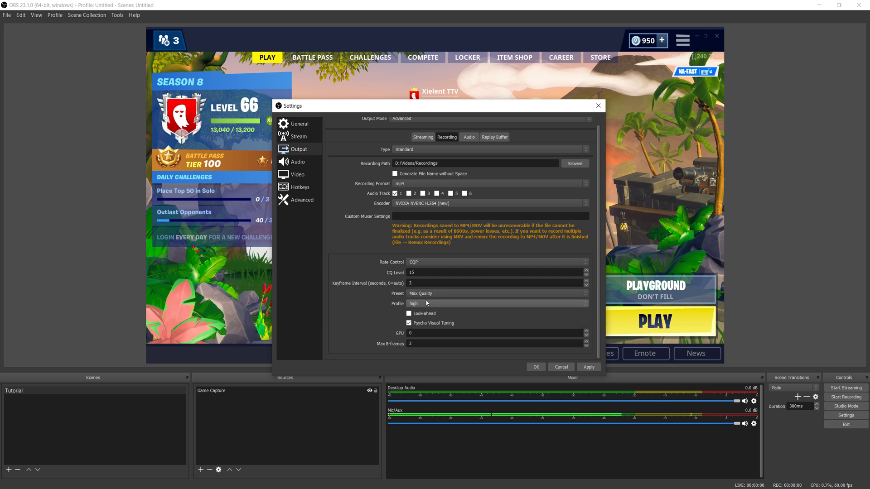
left_click(425, 303)
left_click(419, 310)
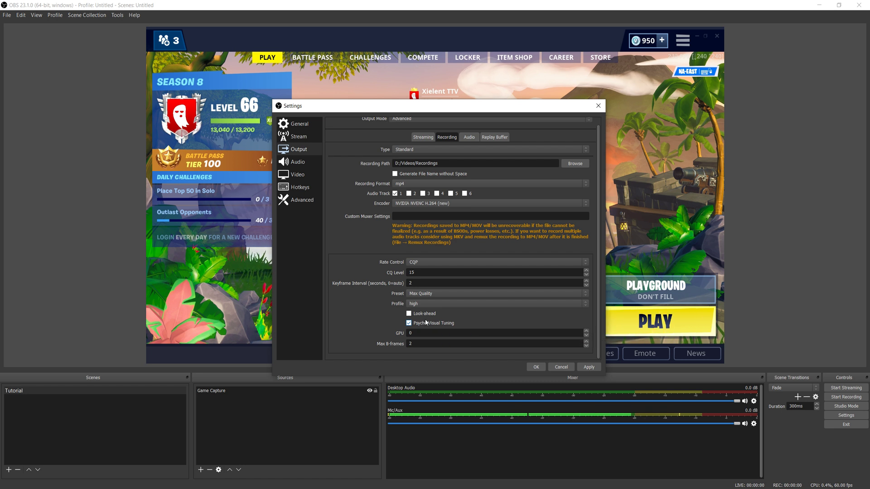
mouse_move(430, 326)
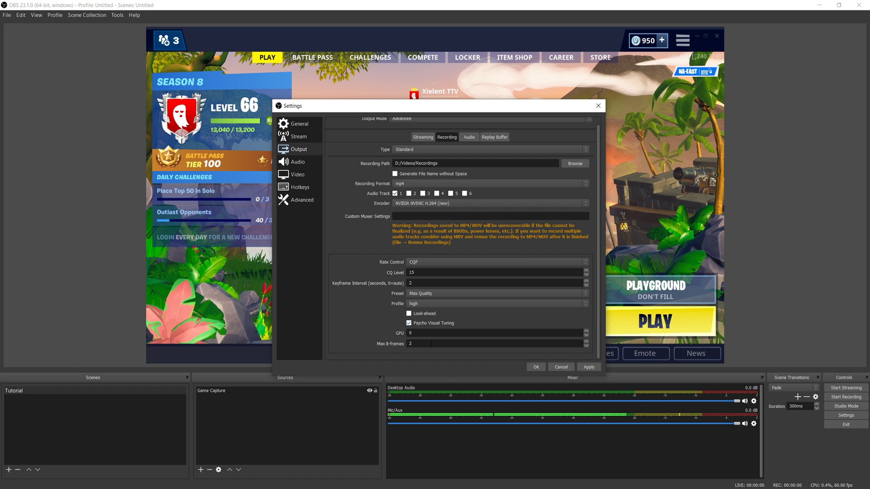
left_click(435, 203)
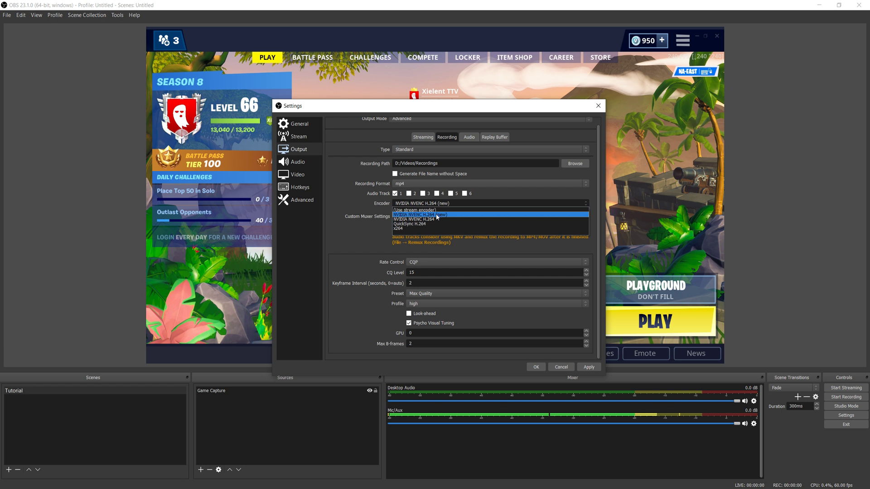
left_click(435, 219)
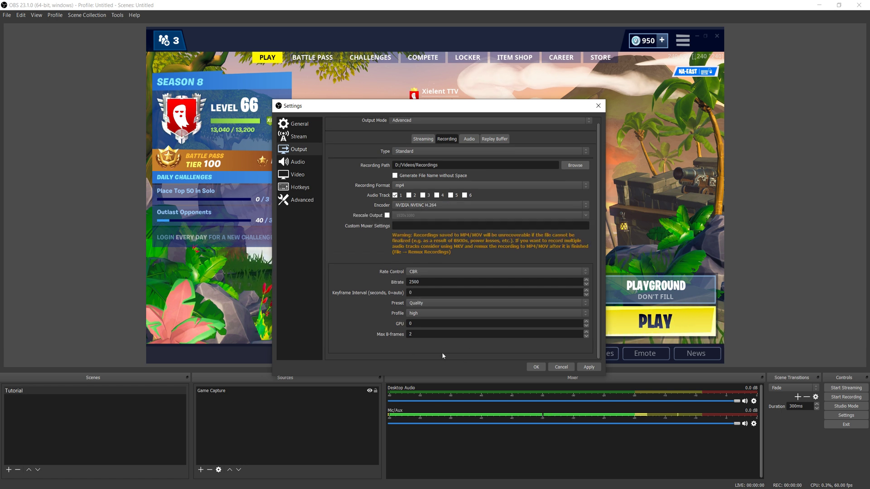
left_click(442, 205)
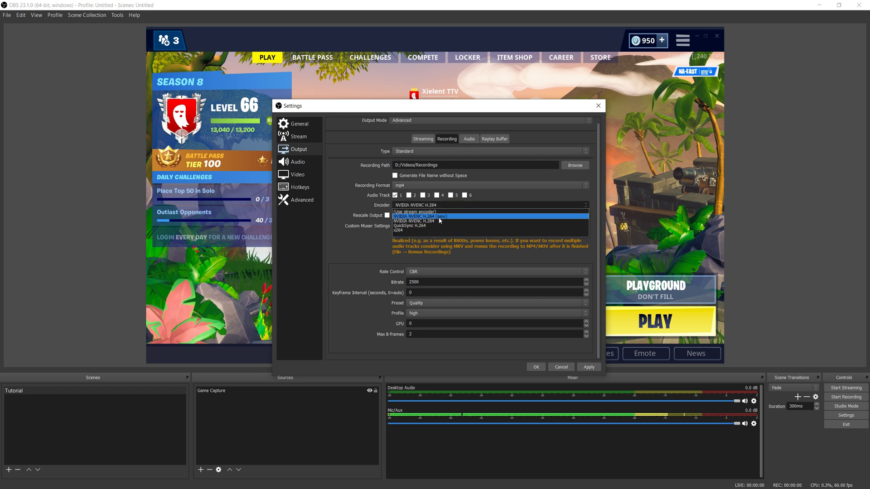
left_click(440, 217)
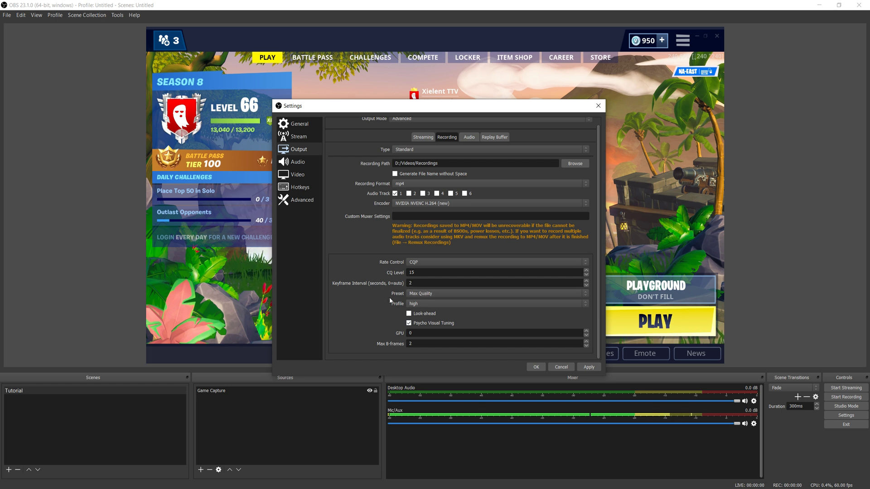
left_click(421, 297)
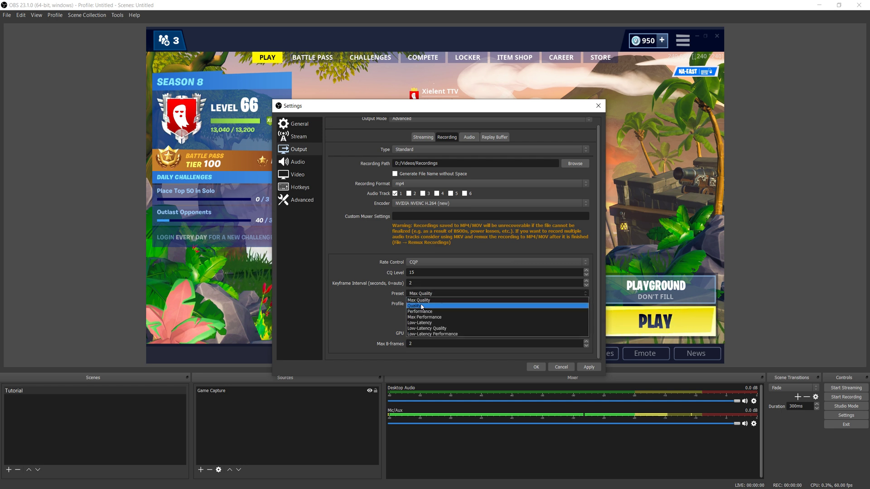
left_click(421, 306)
left_click(421, 293)
left_click(420, 312)
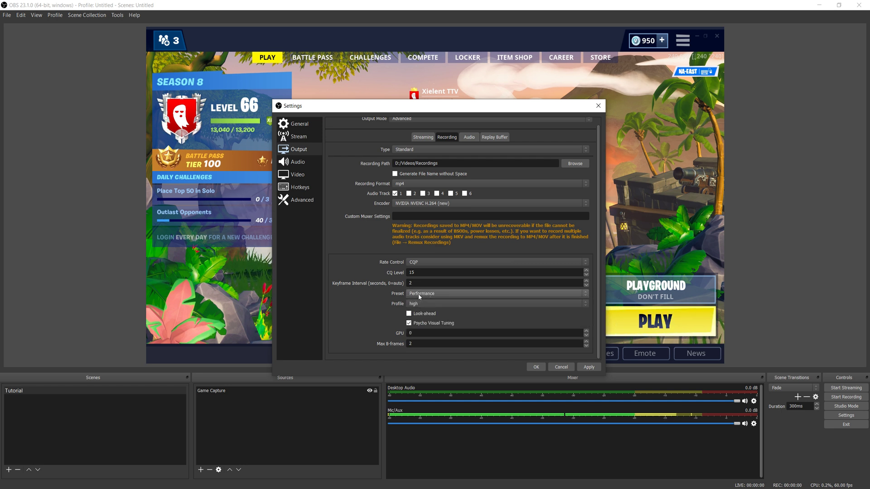
left_click(419, 295)
left_click(419, 303)
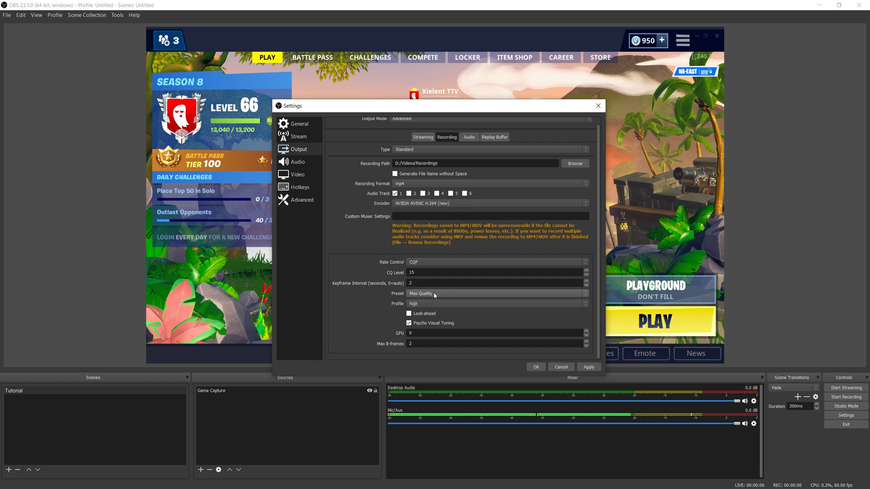
- In the output Audio tab, try Track 1 bitrate 192, then restore 320
left_click(471, 139)
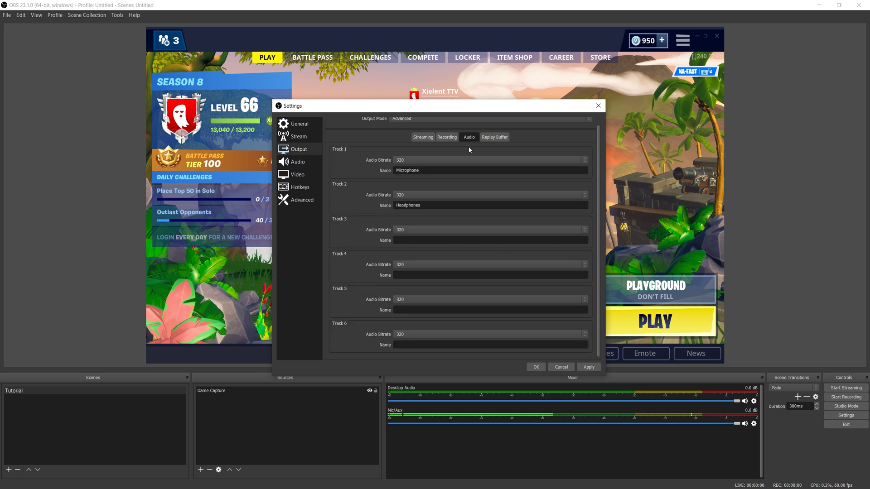
left_click(417, 160)
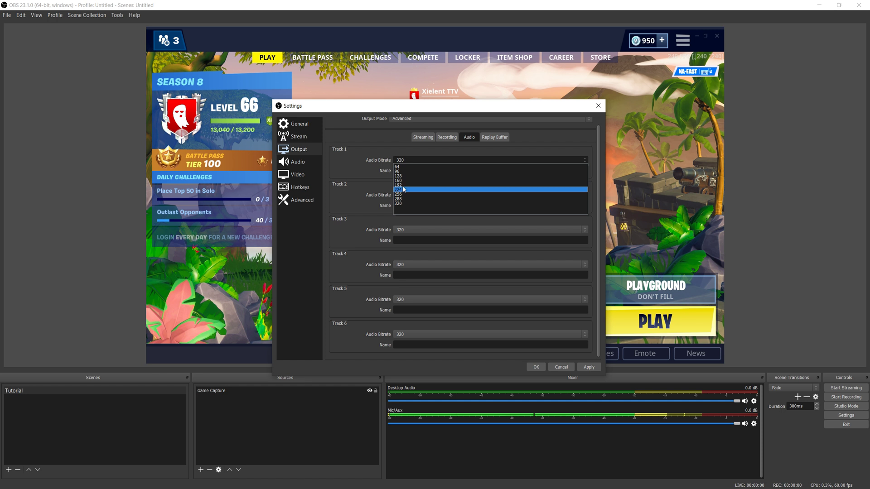
left_click(411, 204)
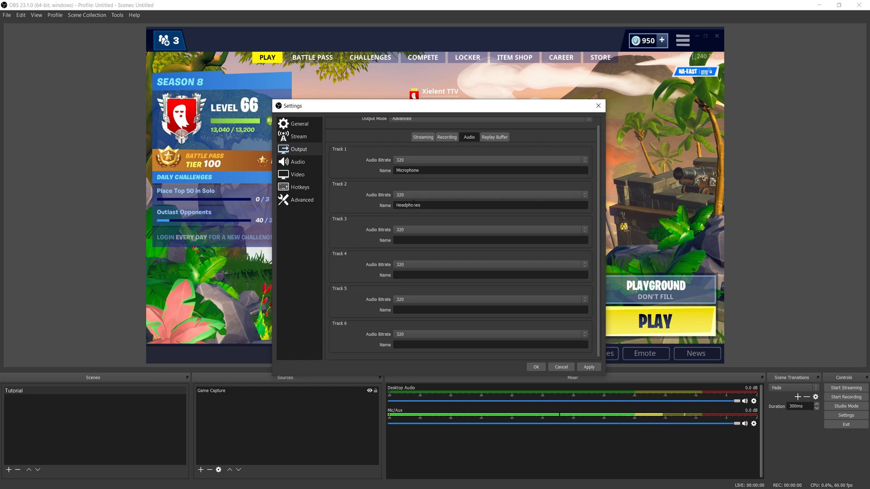
left_click(410, 160)
left_click(403, 185)
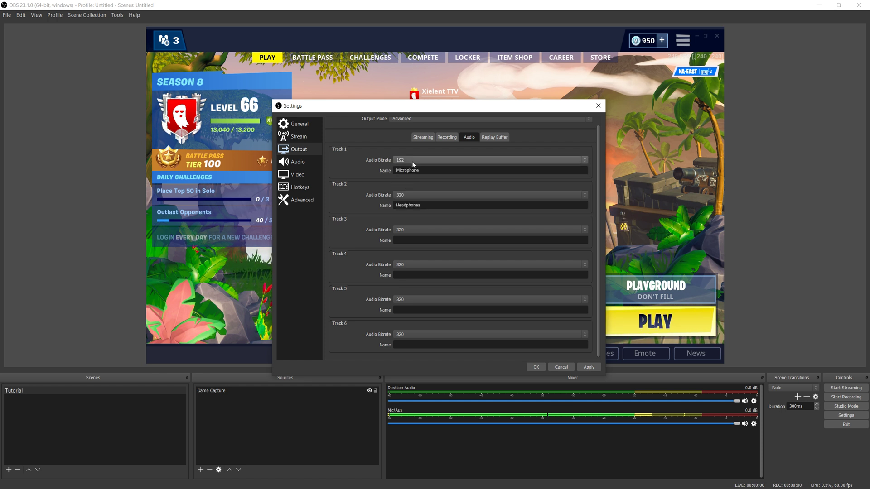
left_click(412, 161)
left_click(400, 205)
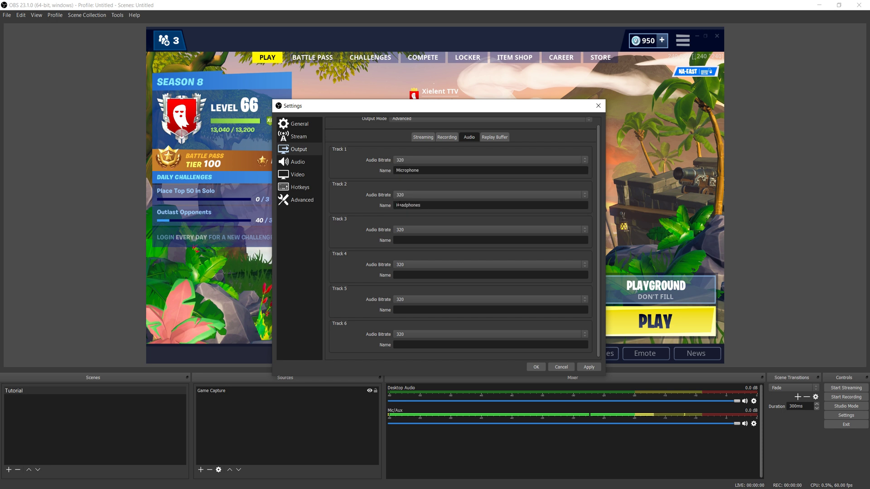
- Check the Microphone and Headphones track names, then move to the Audio settings page
double_click(432, 172)
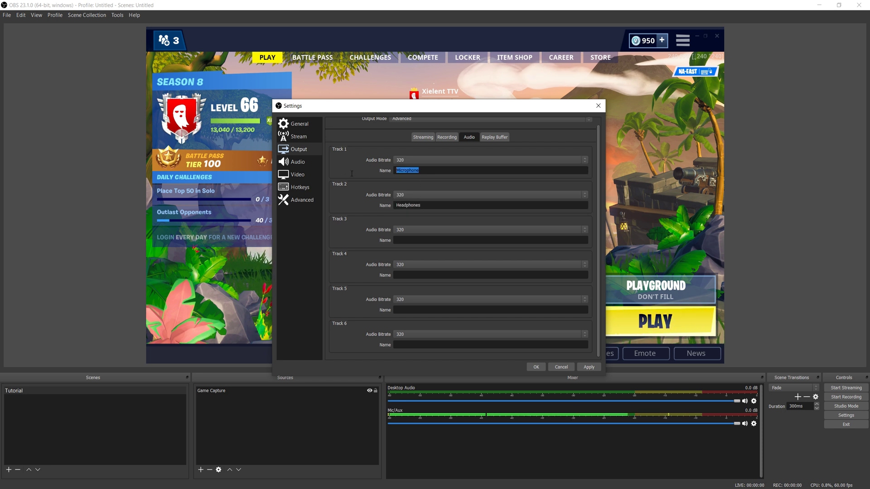
double_click(441, 203)
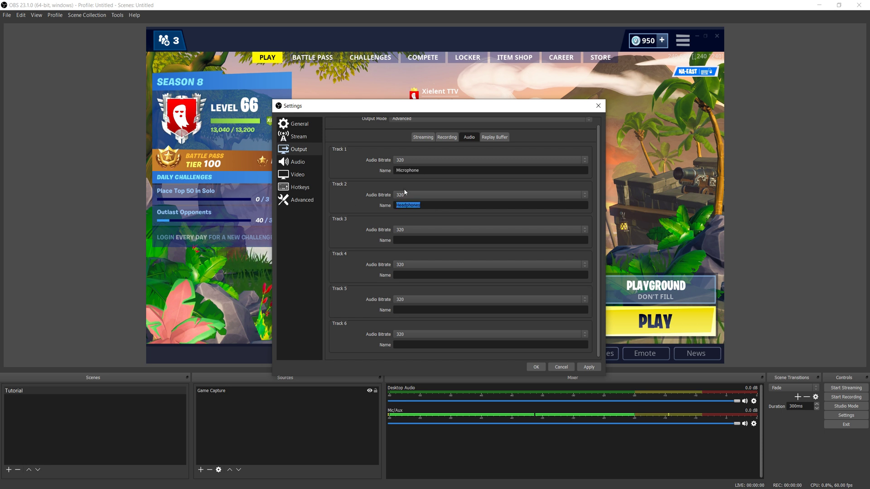
left_click(400, 183)
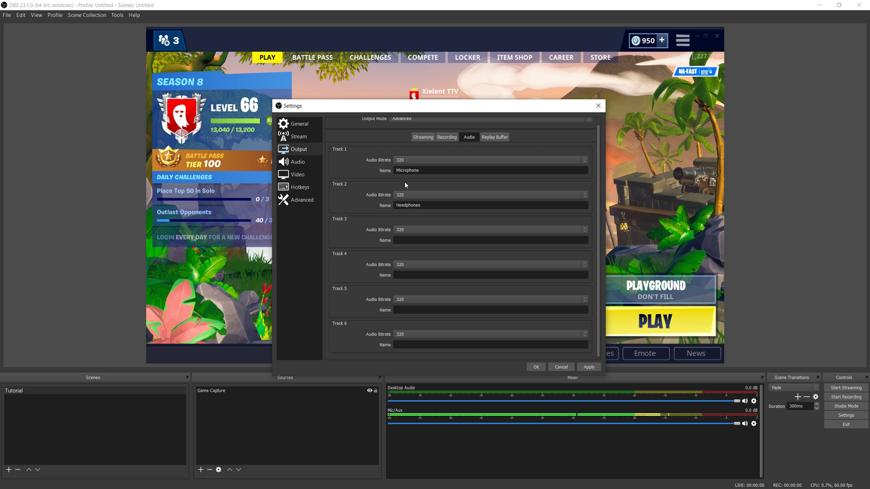
left_click(307, 163)
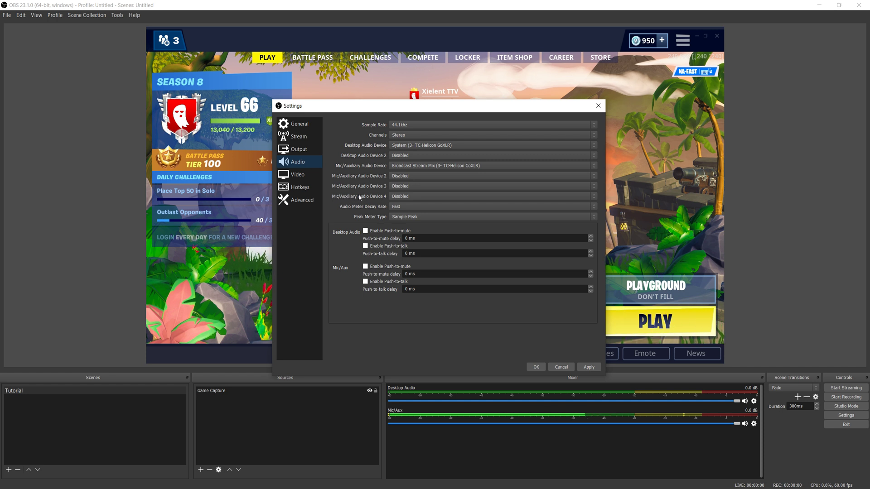
- Keep System as desktop audio and Broadcast Stream Mix as mic/auxiliary, then apply
left_click(418, 146)
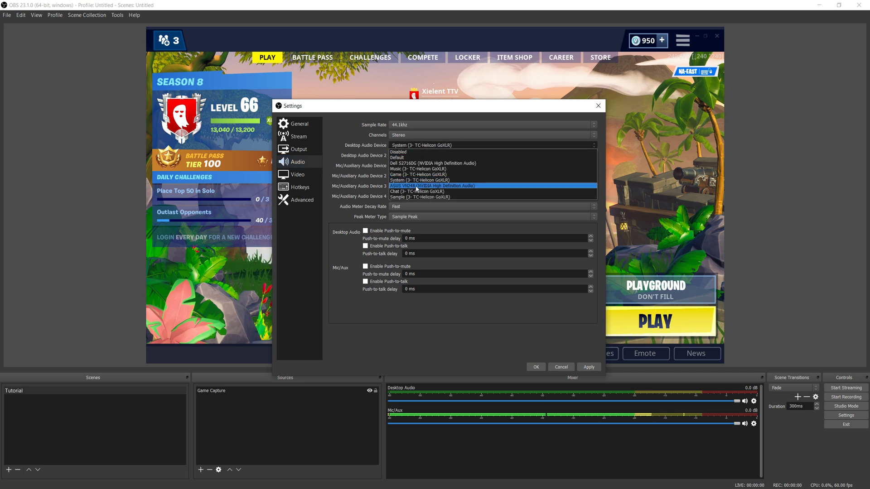
left_click(413, 180)
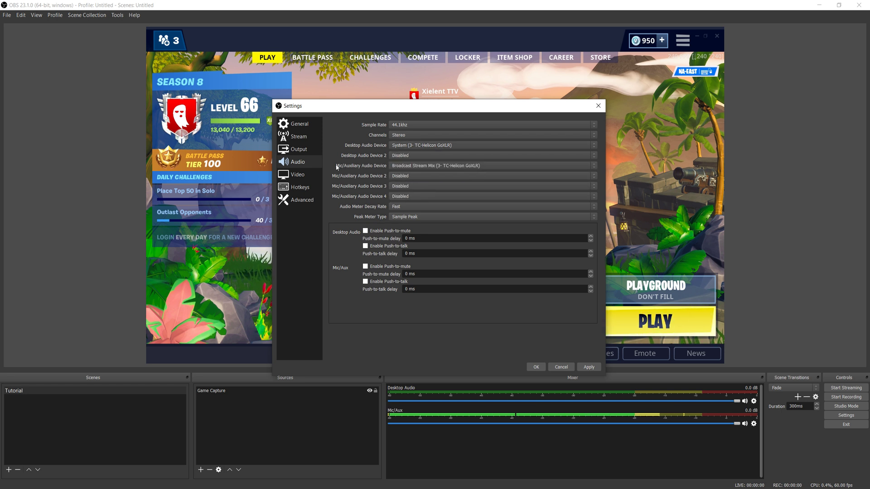
left_click(390, 165)
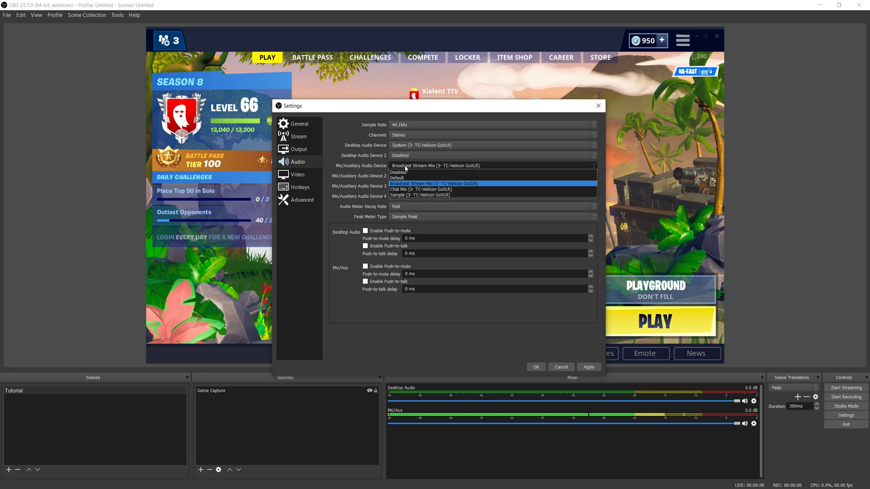
left_click(414, 184)
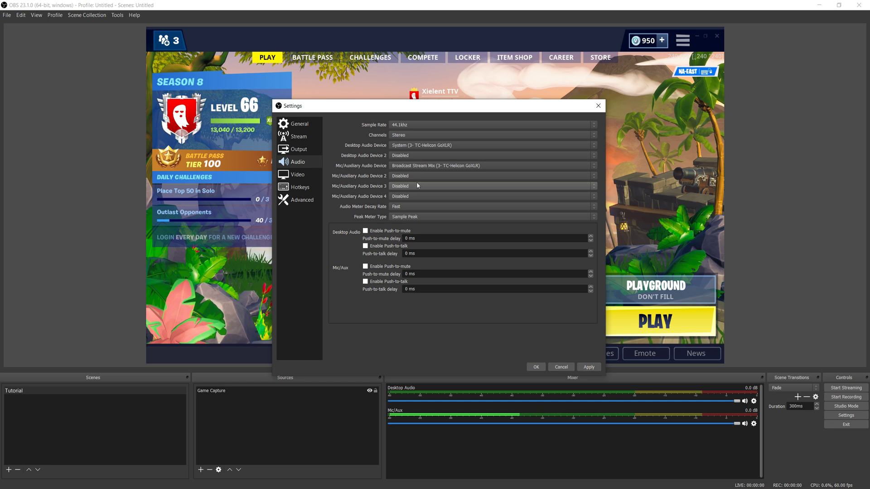
left_click(588, 367)
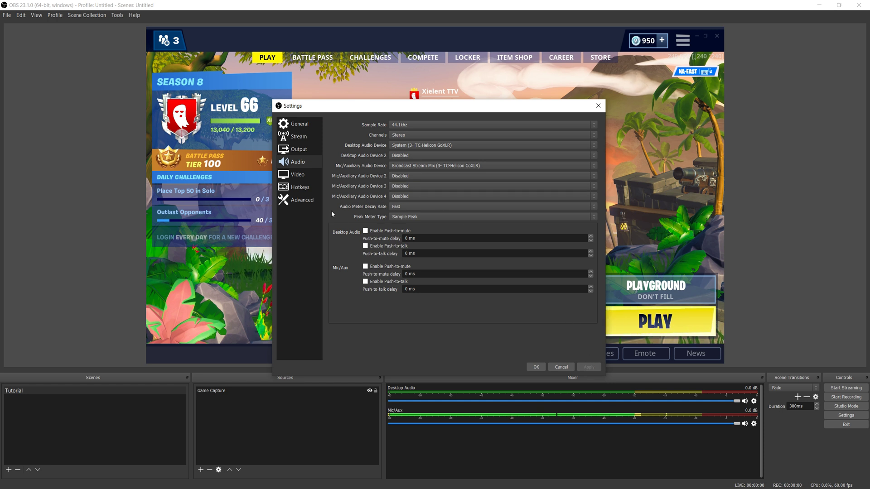
- On the Video page, keep the Base (Canvas) Resolution at 2560x1440
left_click(298, 176)
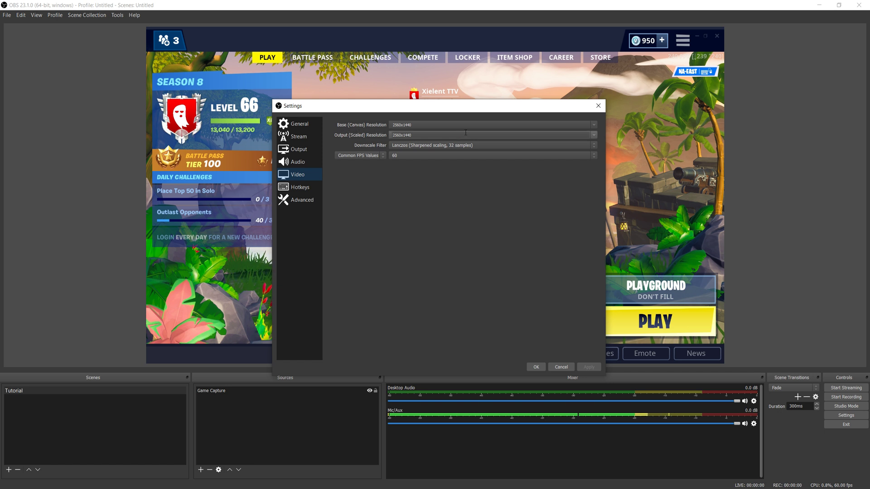
left_click(594, 127)
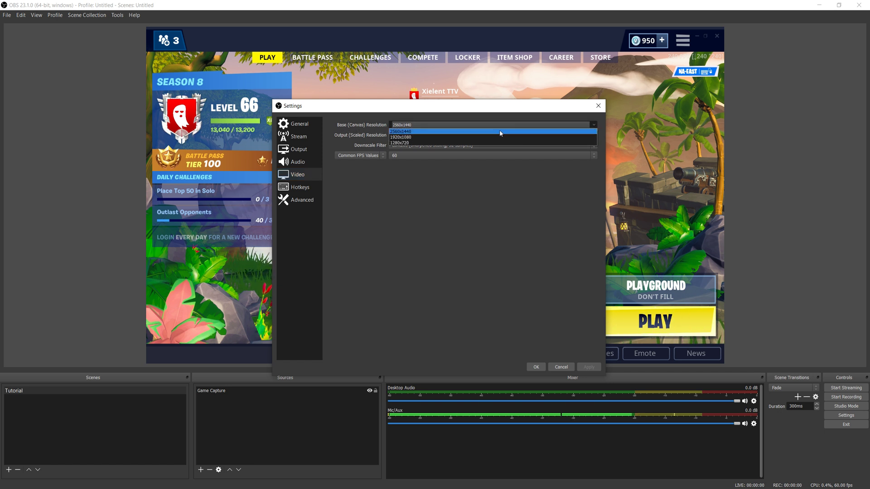
left_click(584, 119)
left_click(595, 127)
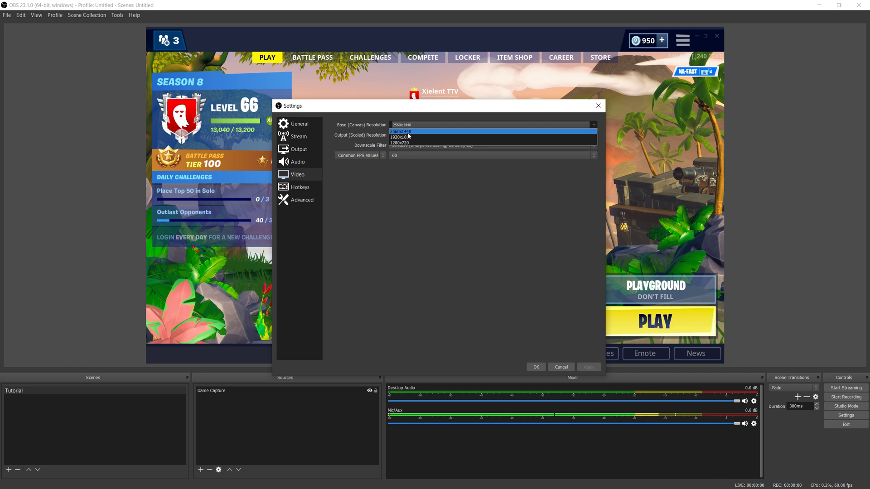
left_click(595, 126)
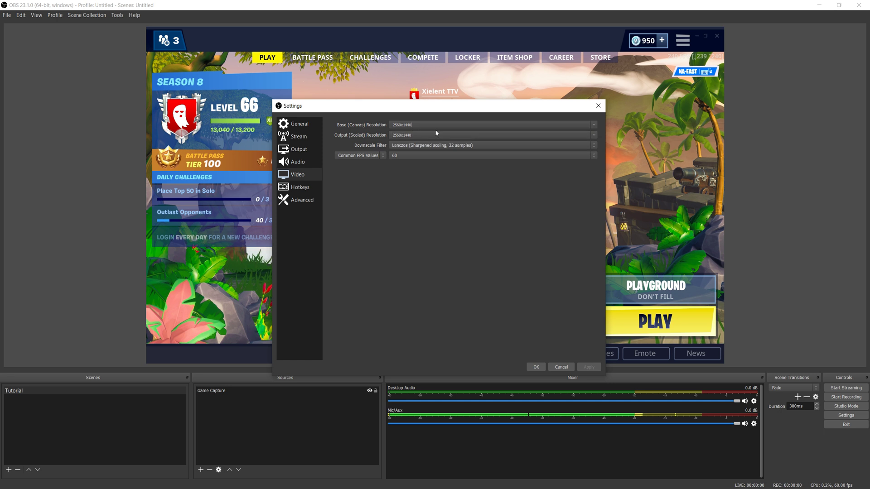
left_click(594, 127)
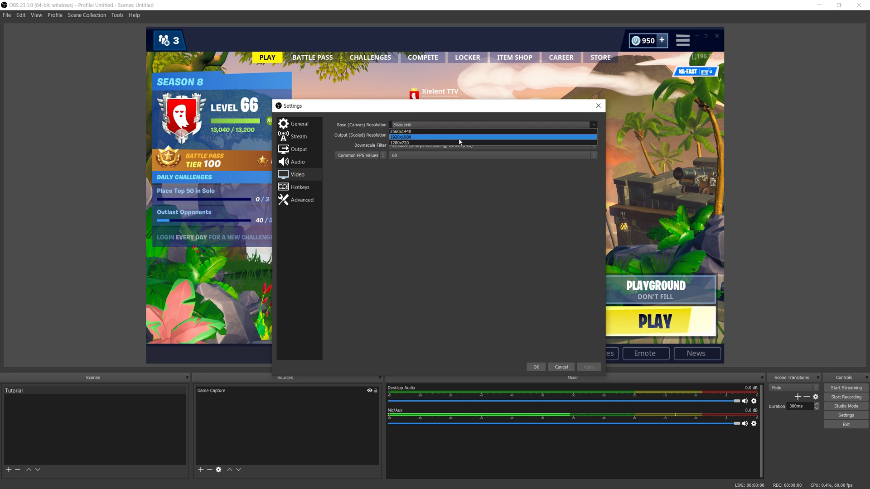
left_click(420, 131)
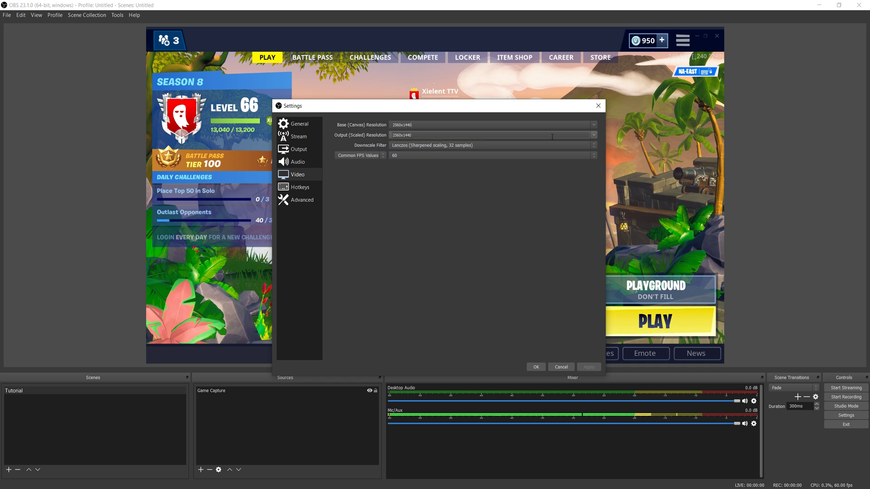
left_click(594, 135)
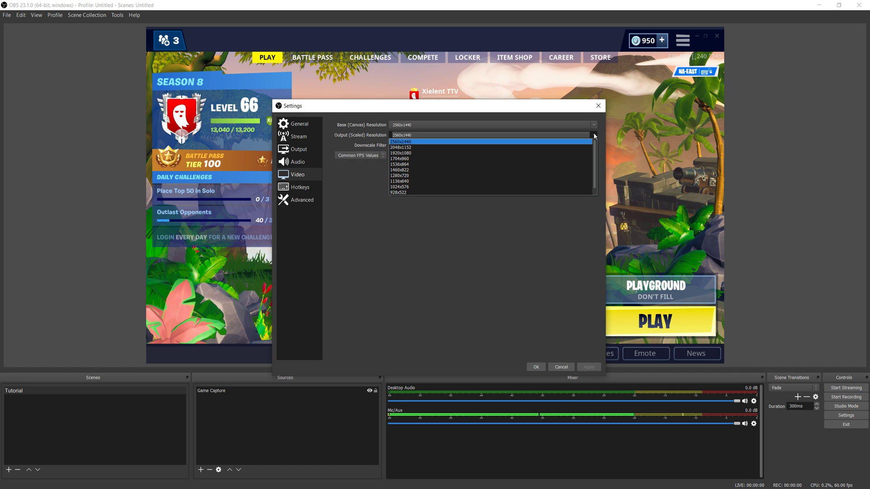
left_click(405, 142)
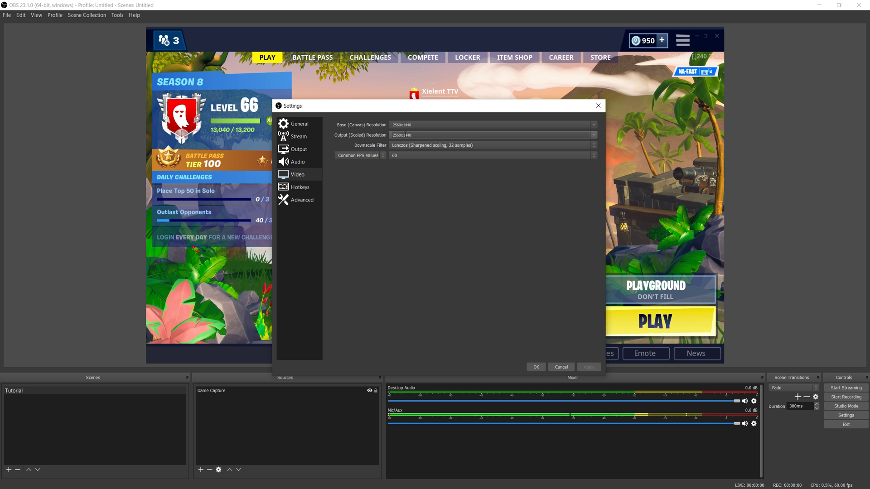
left_click(424, 135)
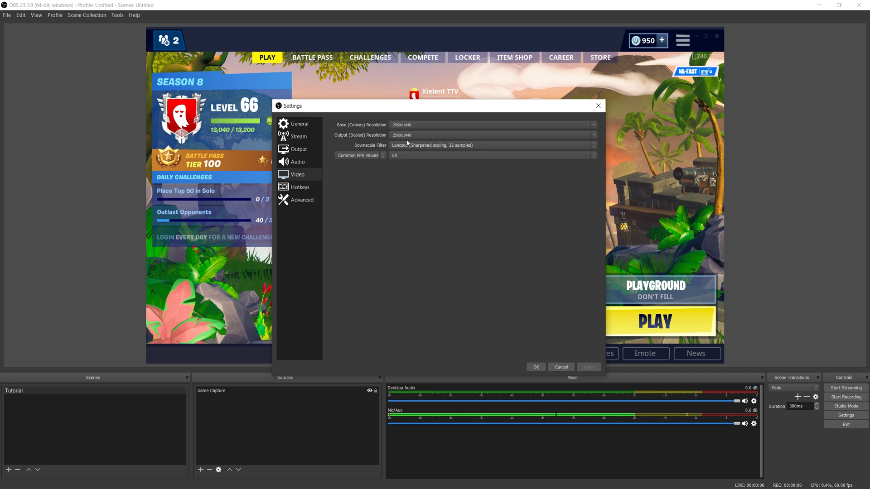
- Set the downscale filter to Lanczos and the frame rate to 60 FPS, then apply
left_click(421, 145)
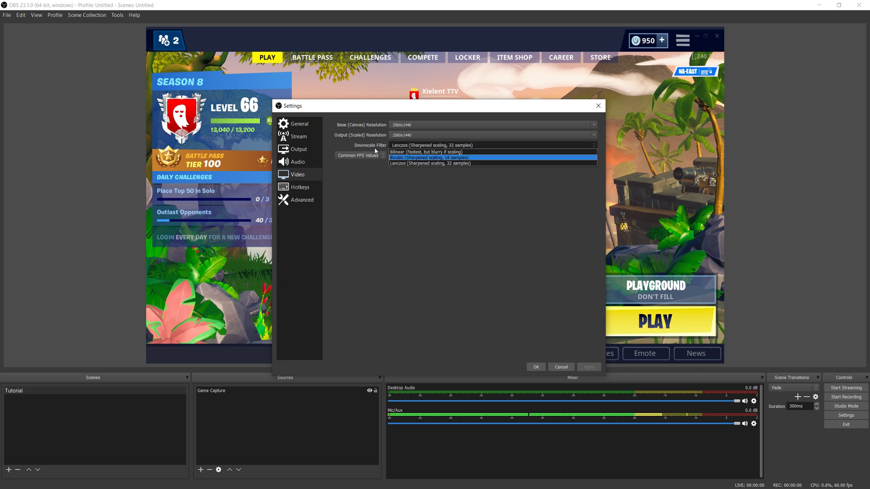
left_click(432, 164)
left_click(439, 146)
left_click(438, 146)
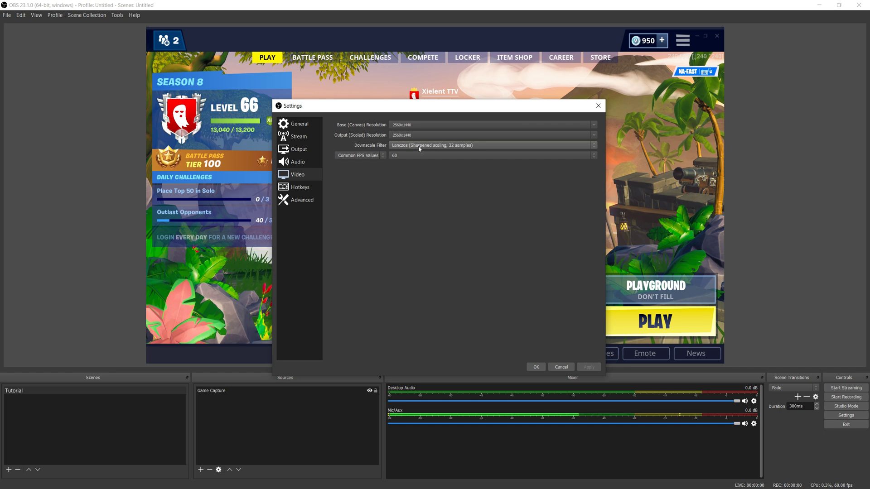
left_click(370, 156)
left_click(380, 162)
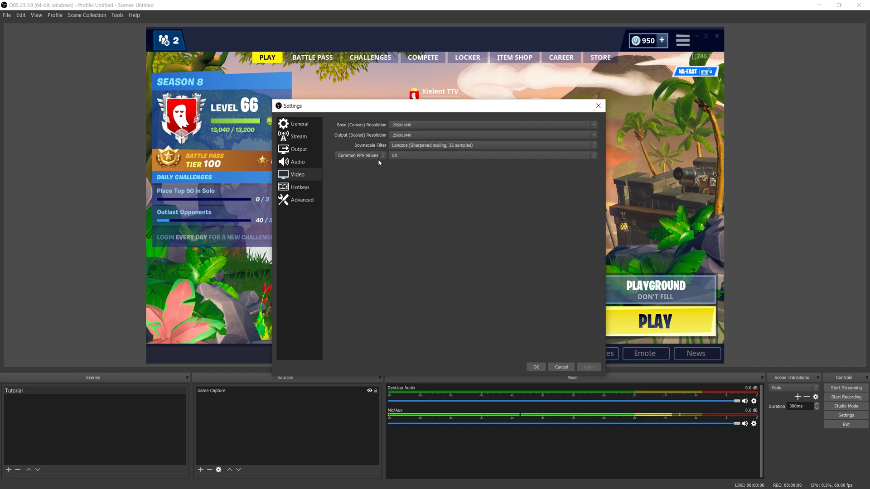
left_click(395, 156)
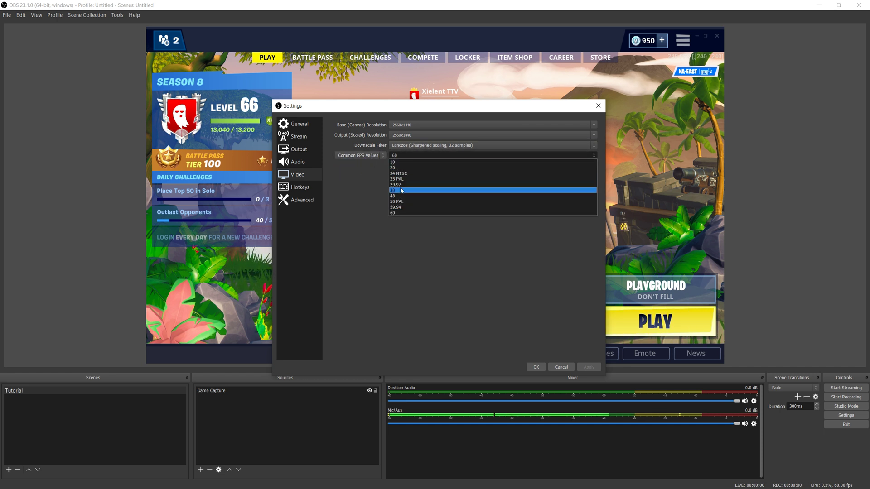
left_click(401, 190)
left_click(403, 156)
left_click(403, 213)
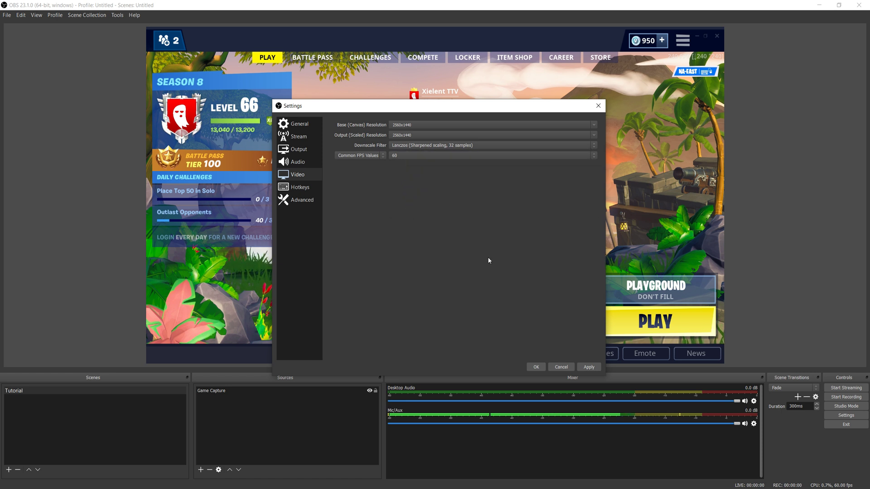
left_click(578, 367)
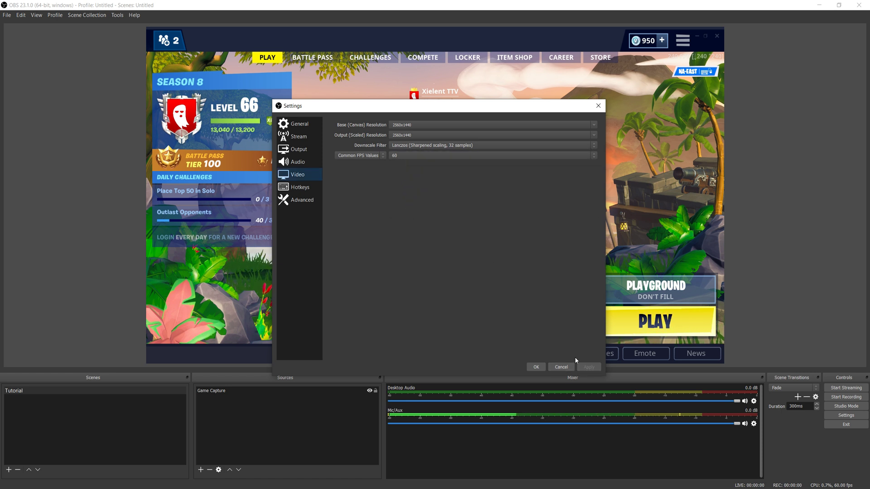
- Review the Start/Stop Recording hotkeys and the Advanced page, then close Settings with OK
left_click(300, 187)
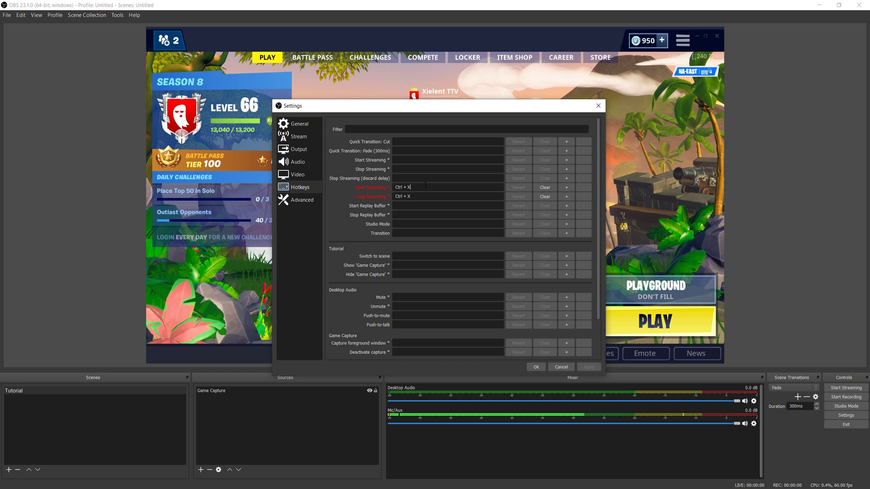
scroll(414, 198, "down", 2)
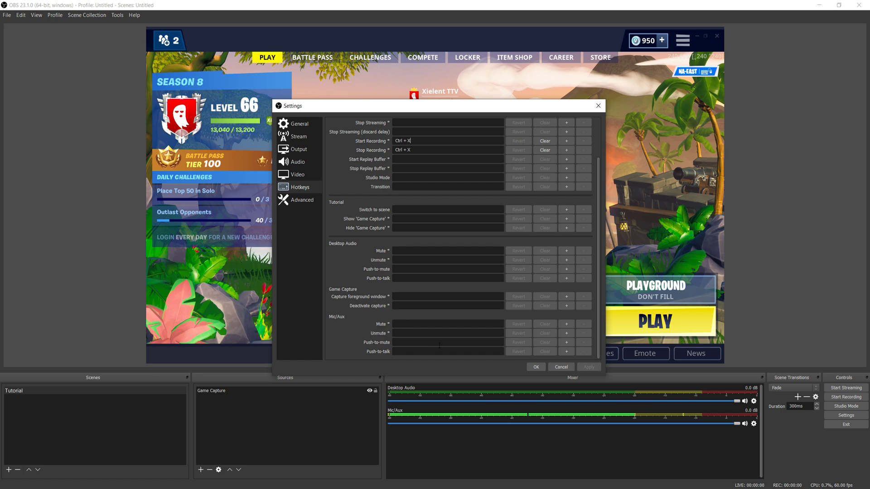
left_click(299, 203)
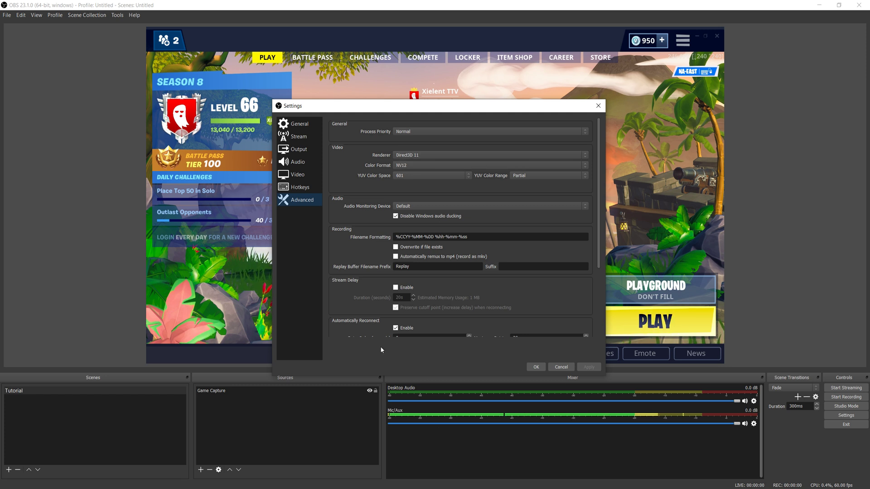
left_click(536, 367)
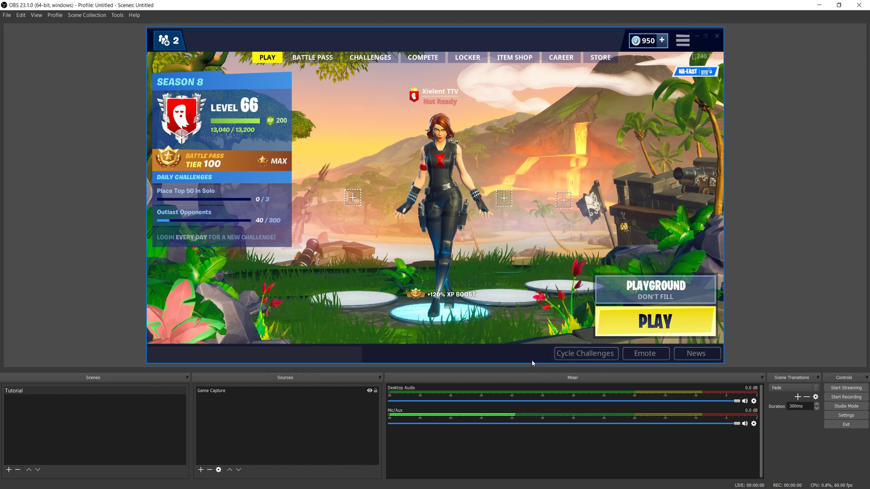
- Start the OBS recording and launch a Fortnite Playground match
left_click(846, 397)
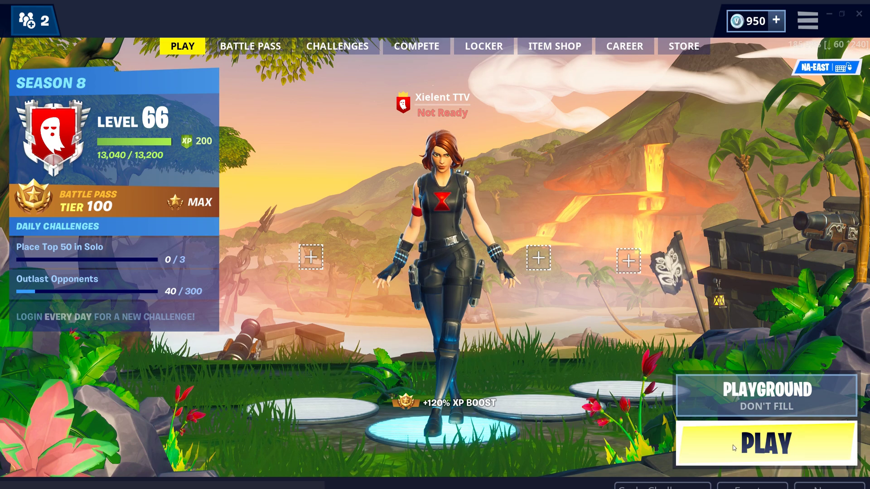
left_click(765, 394)
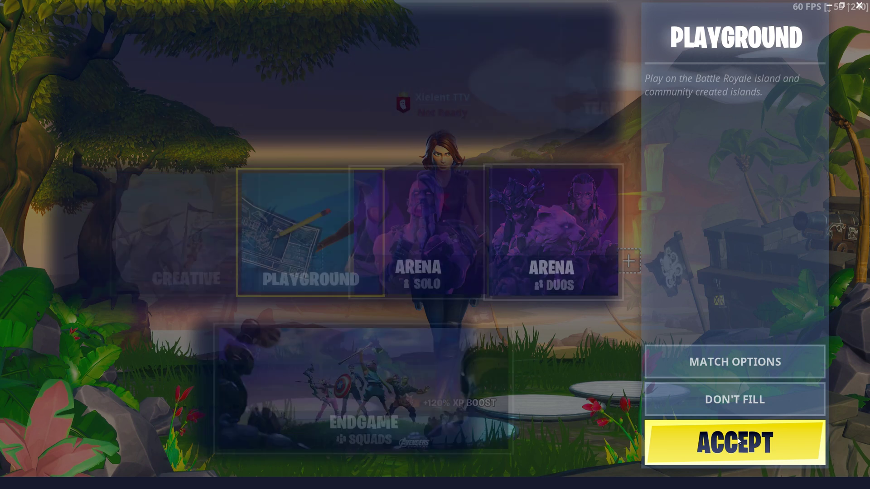
left_click(739, 442)
left_click(739, 442)
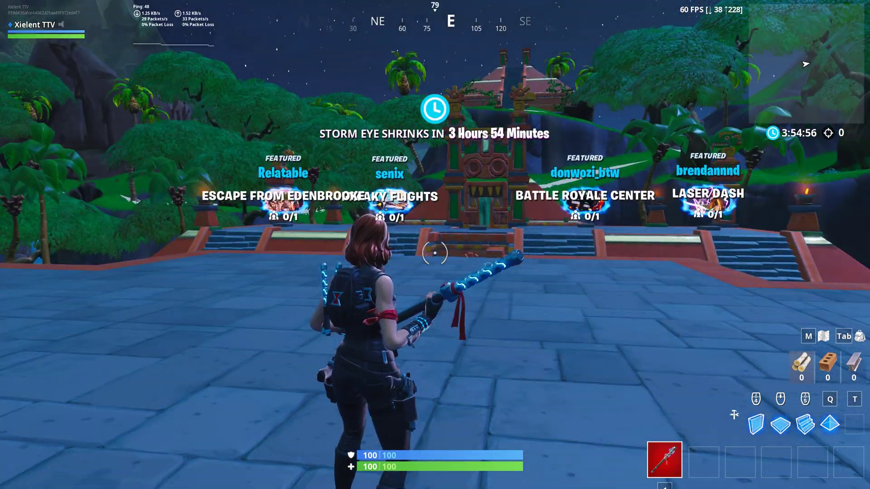
- Run up the temple stairs, skydive and glide into Pleasant Park, then open the game menu
key("w")
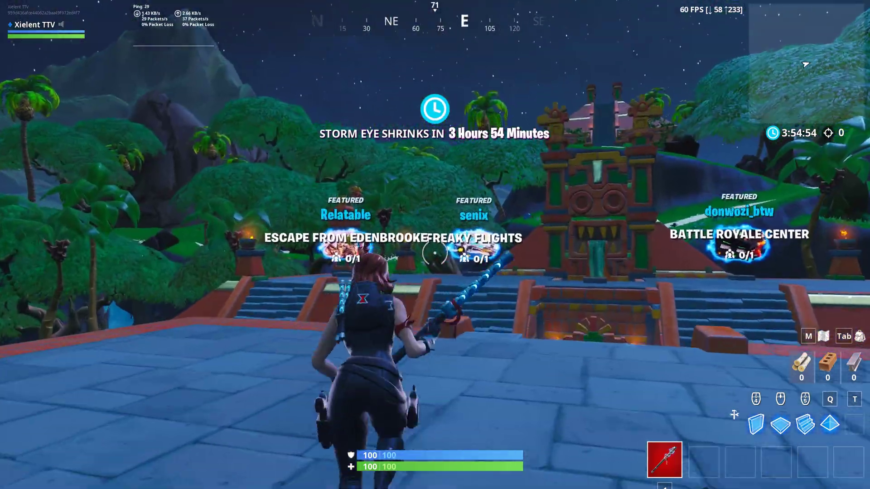
key("w")
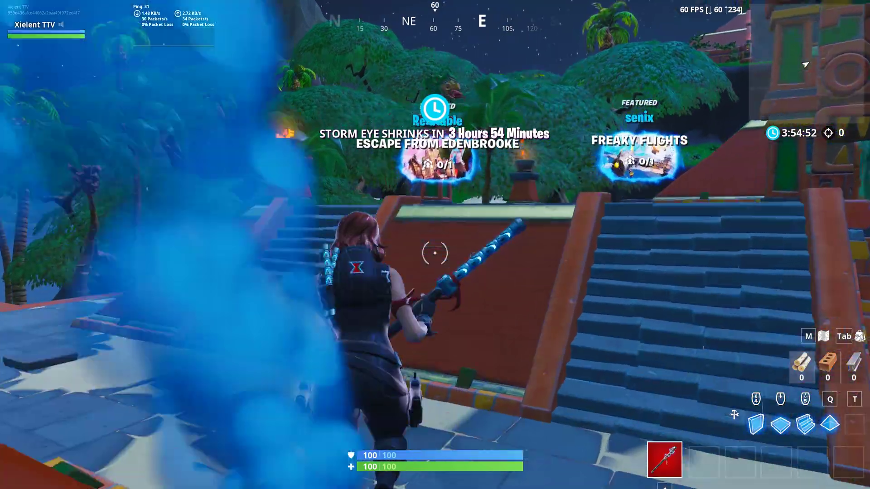
key("w")
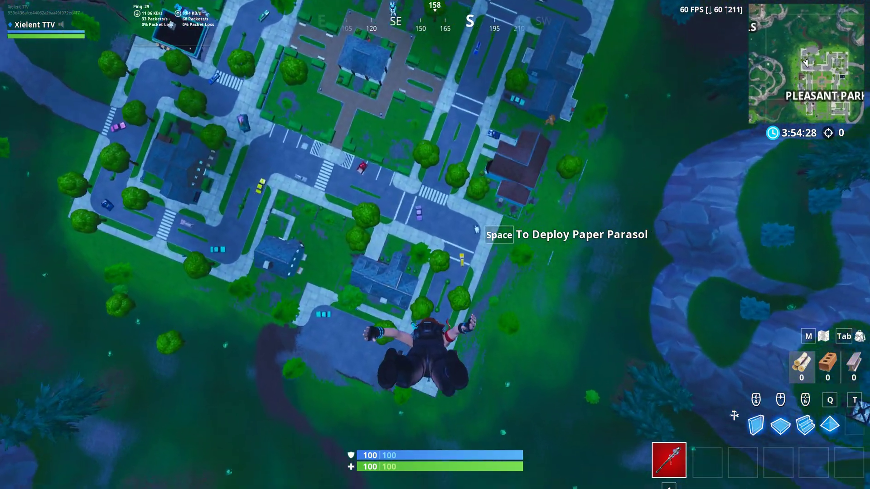
key("space")
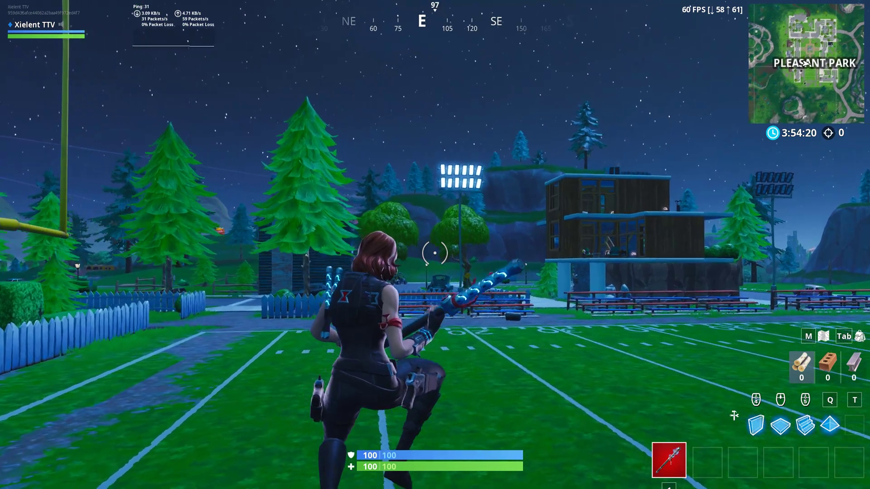
key("Escape")
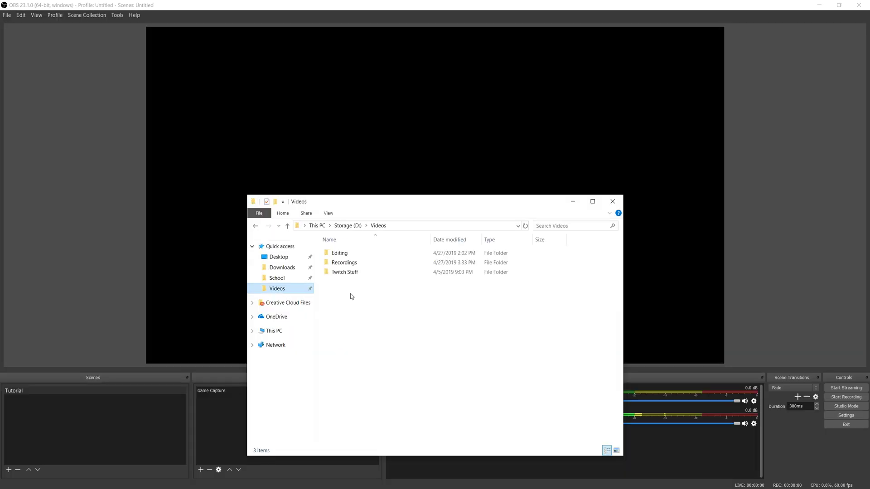
double_click(341, 262)
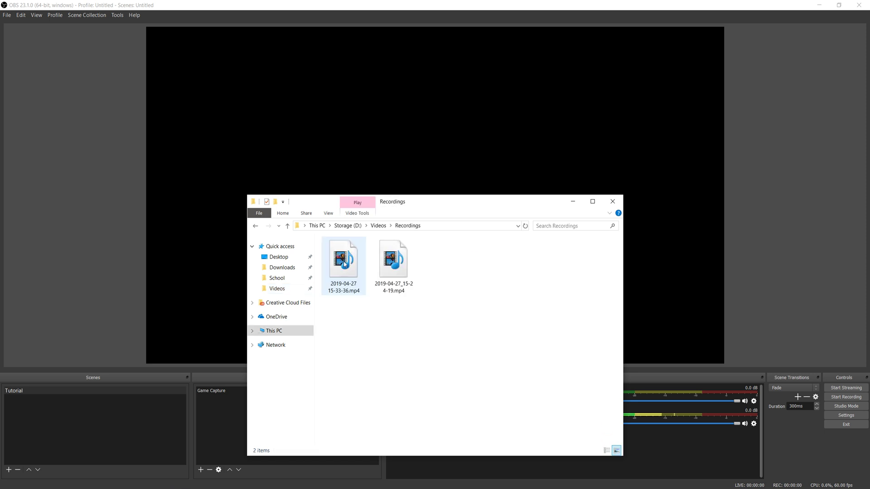
left_click(359, 275)
key("Right")
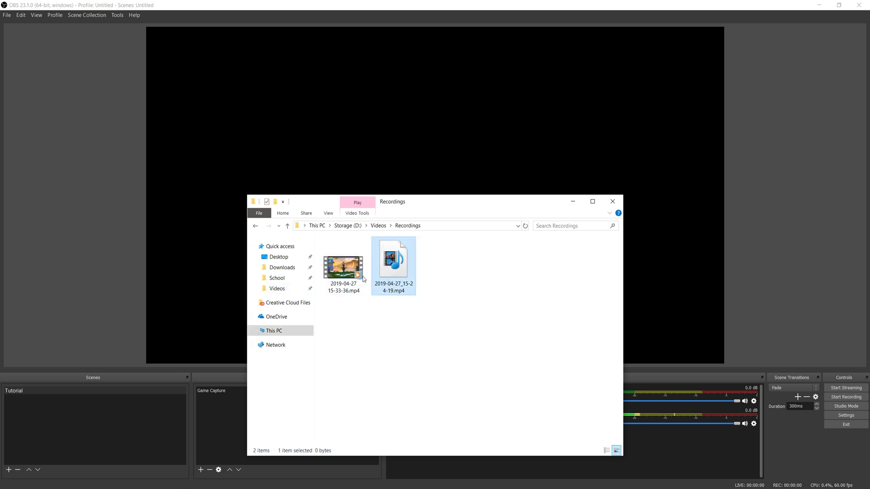
key("Left")
key("Right")
key("Left")
double_click(351, 278)
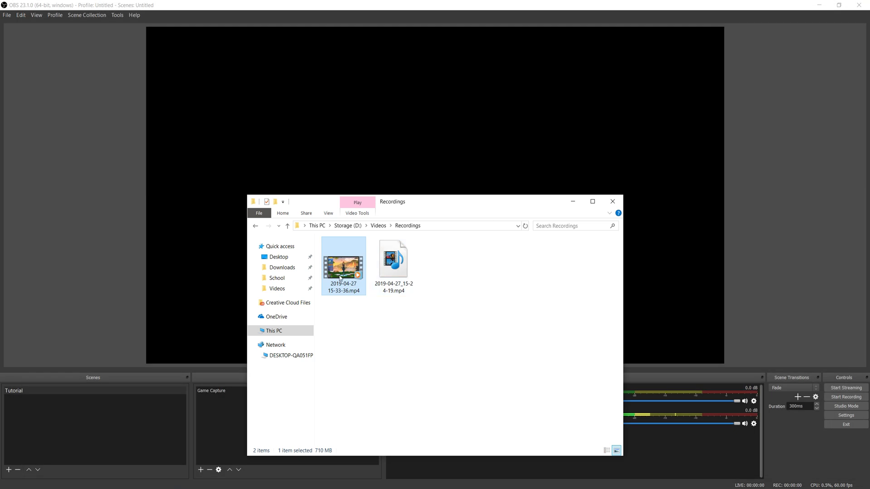
- Open OBS Settings and inspect the Output recording options and the Video page
left_click(846, 416)
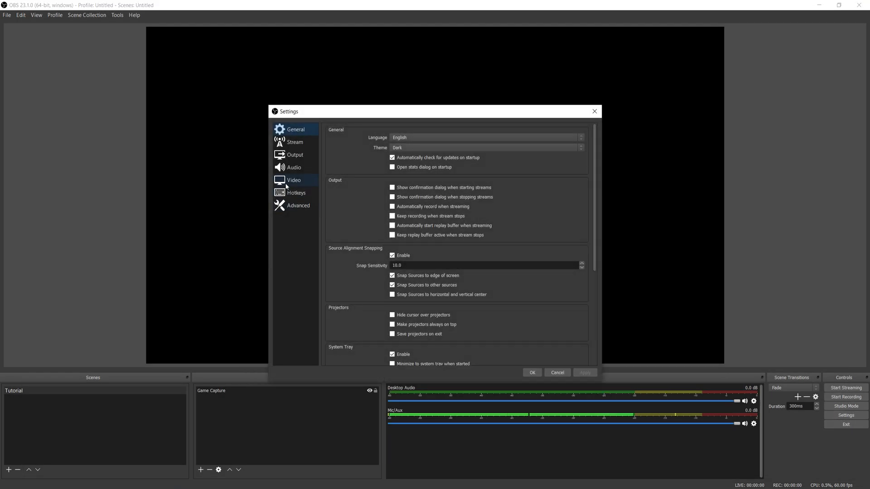
left_click(287, 182)
left_click(290, 155)
left_click(443, 150)
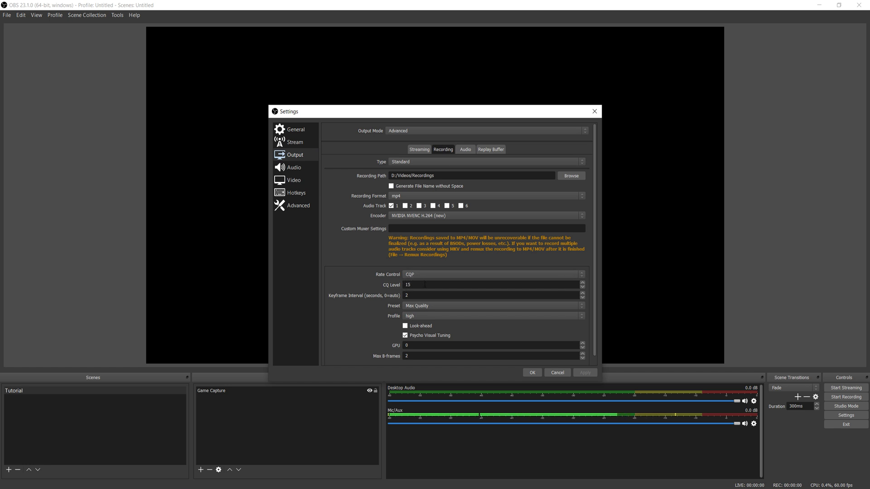
left_click(425, 285)
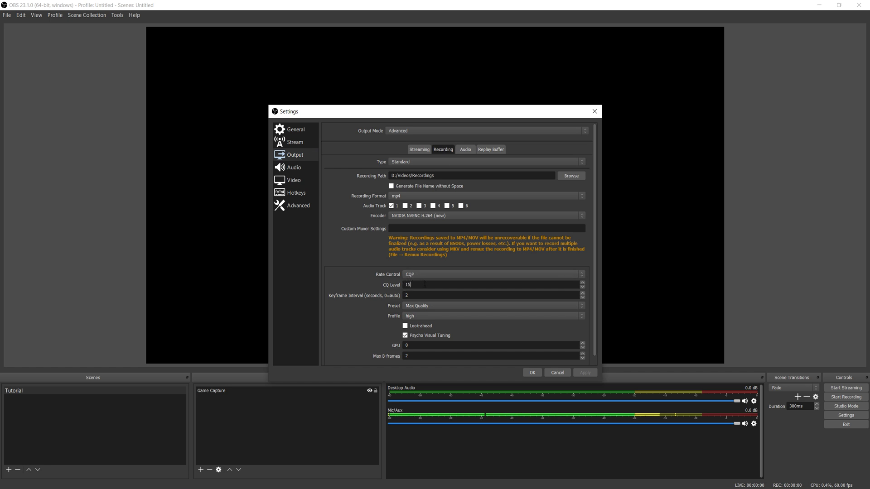
left_click(293, 180)
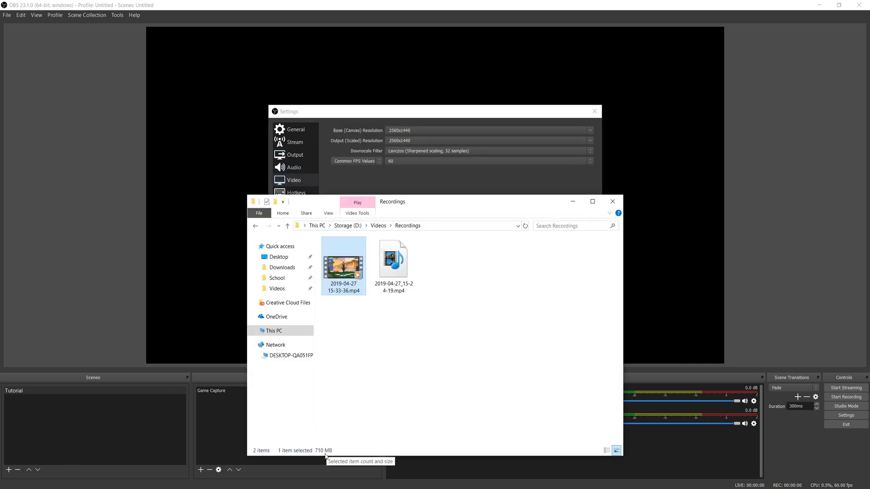
- Move the Recordings window to the lower left, then raise CQ Level to 18 and save
left_click_drag(451, 207, 215, 226)
left_click(292, 154)
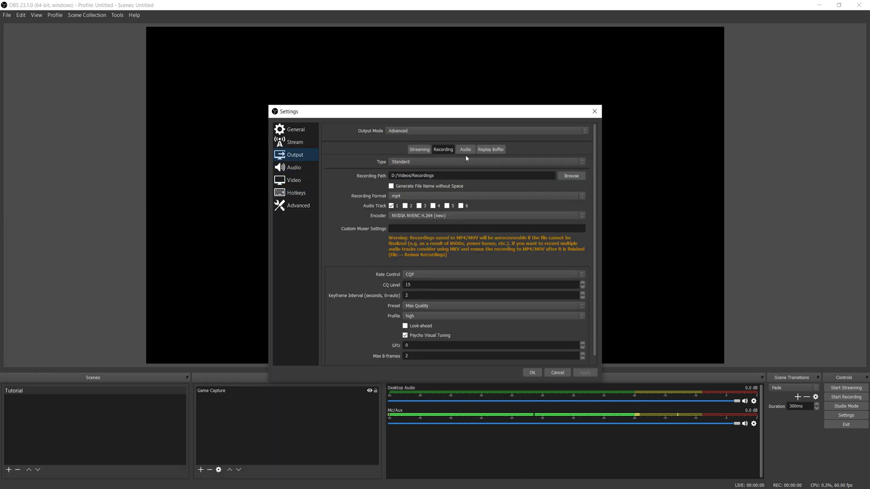
left_click(583, 283)
left_click(582, 283)
left_click(582, 283)
left_click(533, 372)
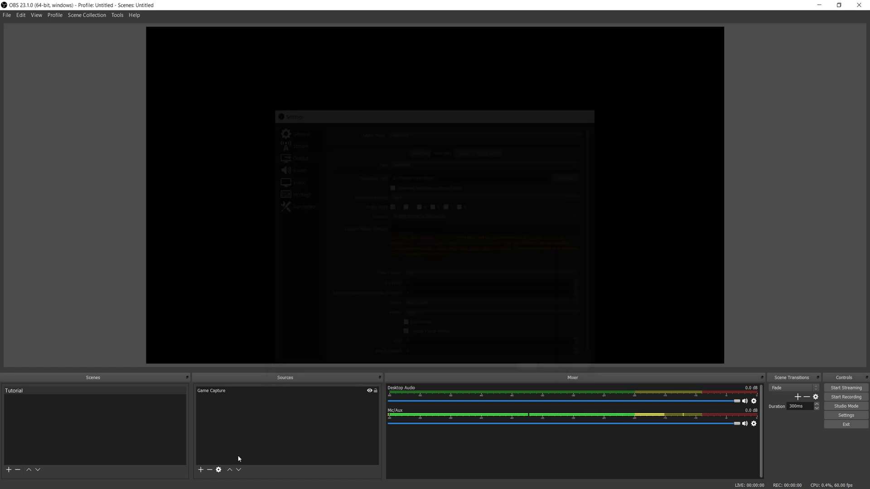
key("alt+Tab")
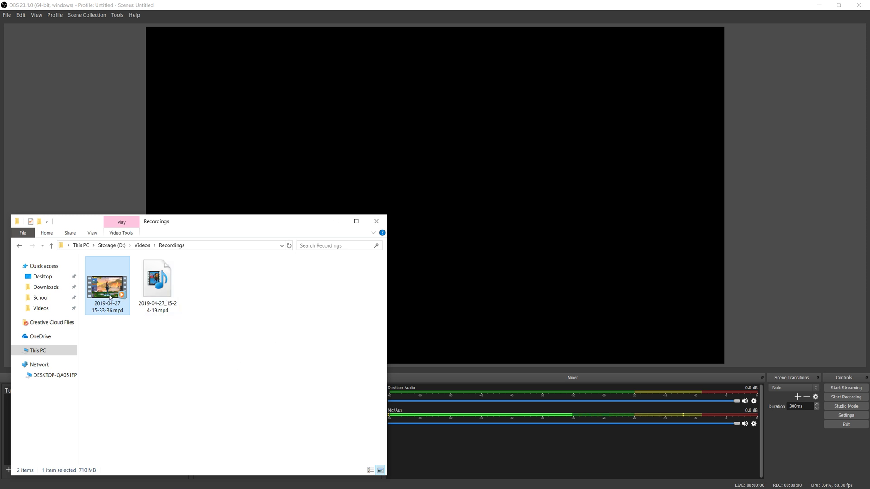
- Play the 15-33-36 clip from 00:40, pause and resume, view it full screen, then close the player
double_click(111, 296)
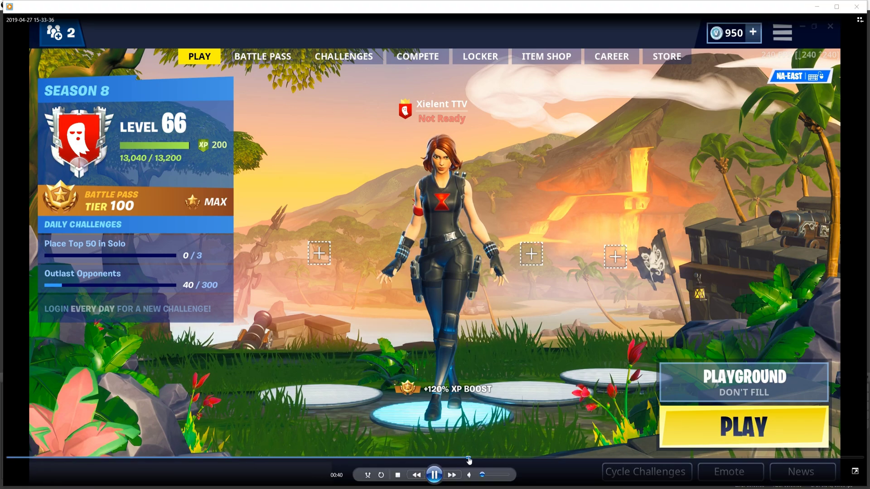
left_click(476, 458)
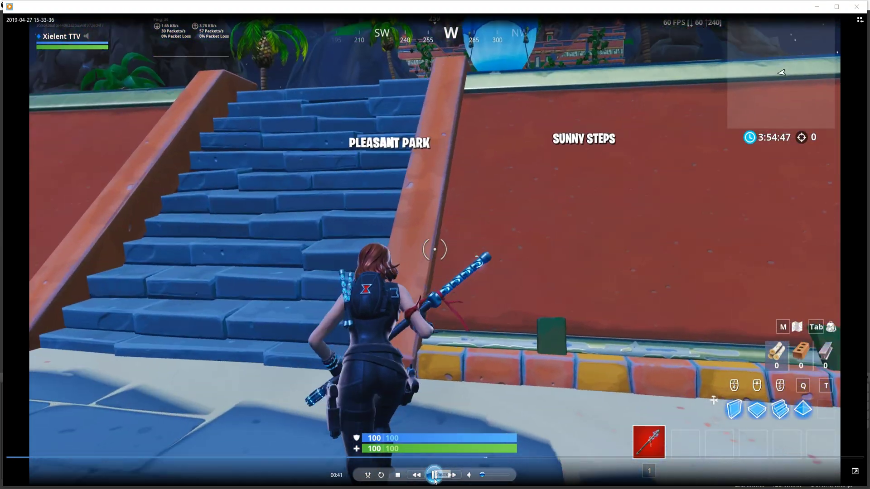
left_click(434, 476)
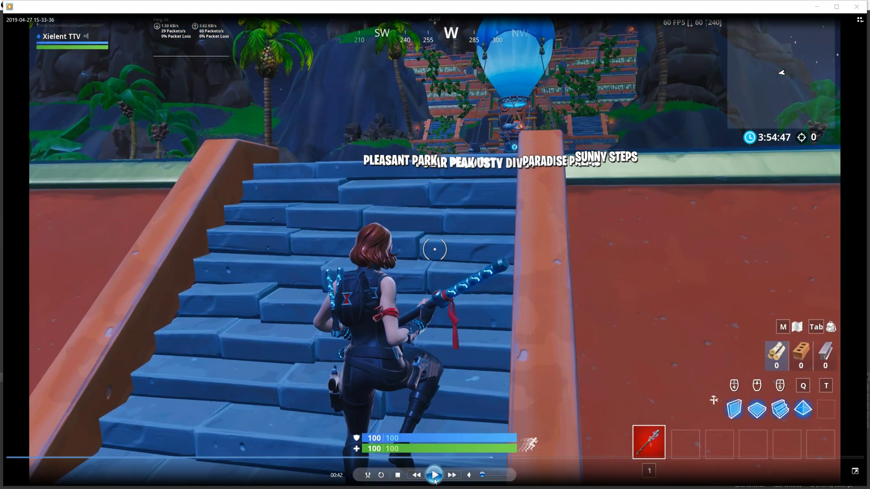
left_click(434, 476)
double_click(466, 318)
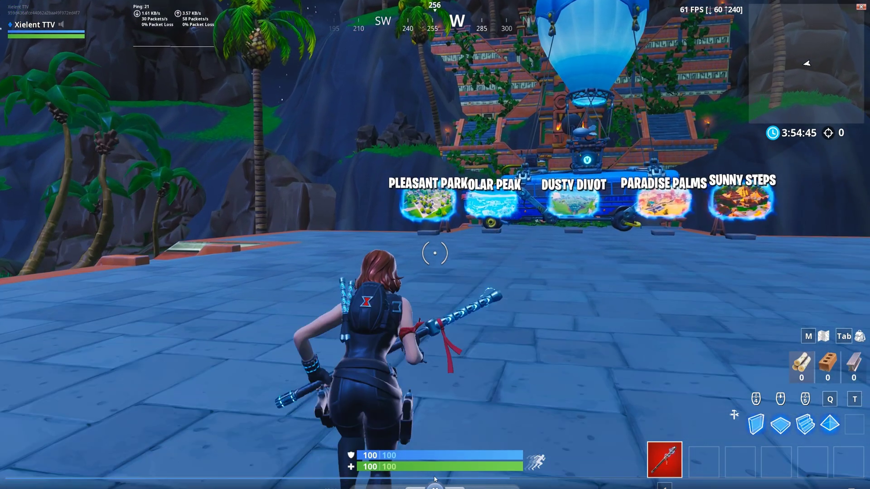
left_click(436, 485)
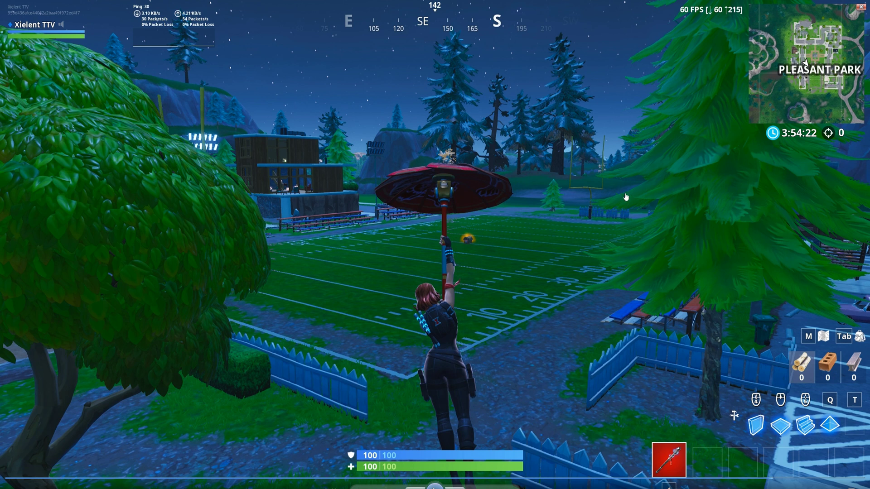
double_click(379, 229)
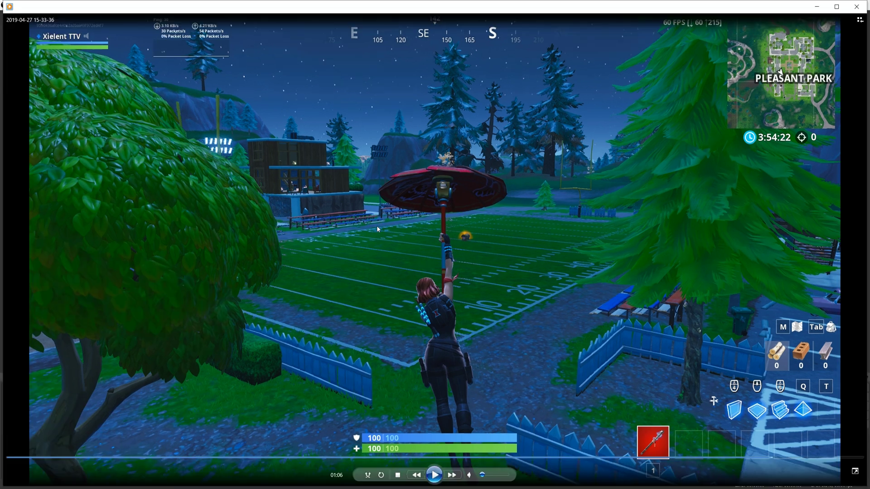
left_click(856, 6)
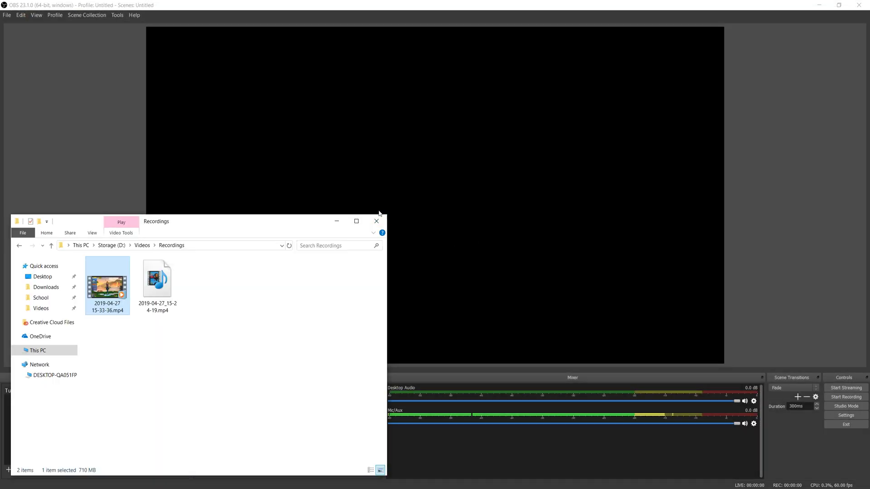
- Bring OBS forward, confirm the Video page shows 2560x1440 at 60 FPS, and close Settings
left_click(489, 292)
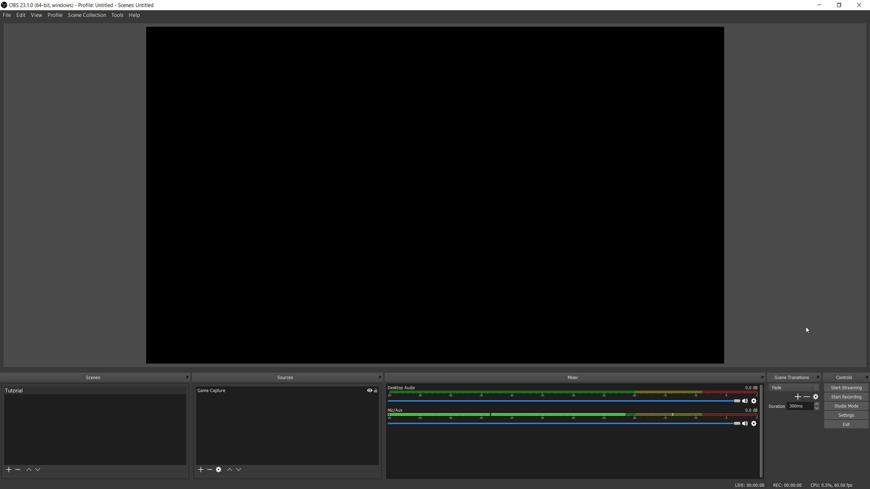
left_click(846, 415)
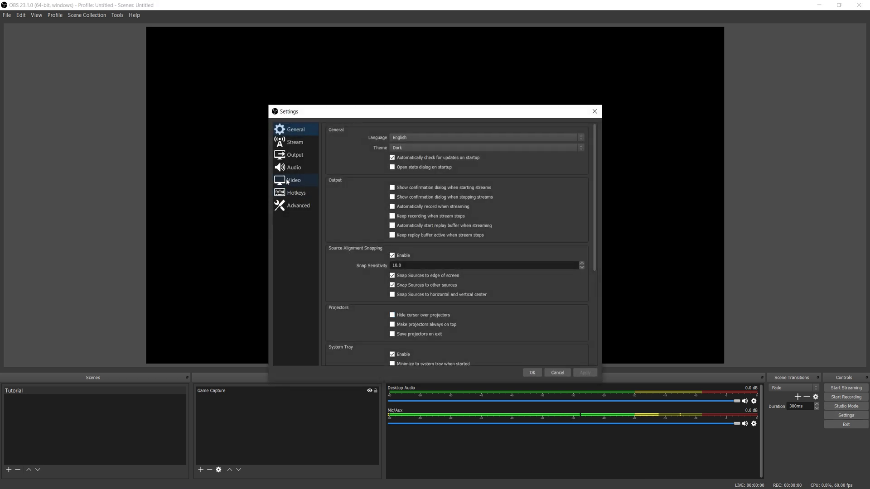
left_click(286, 180)
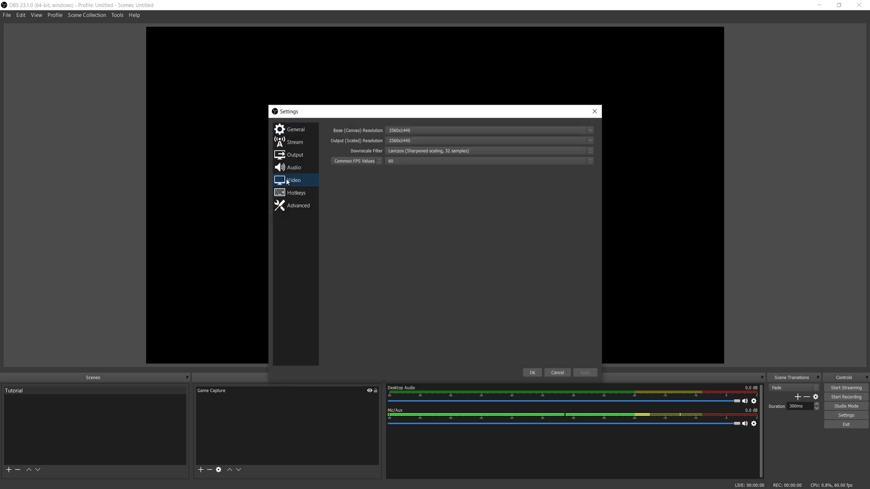
left_click(532, 373)
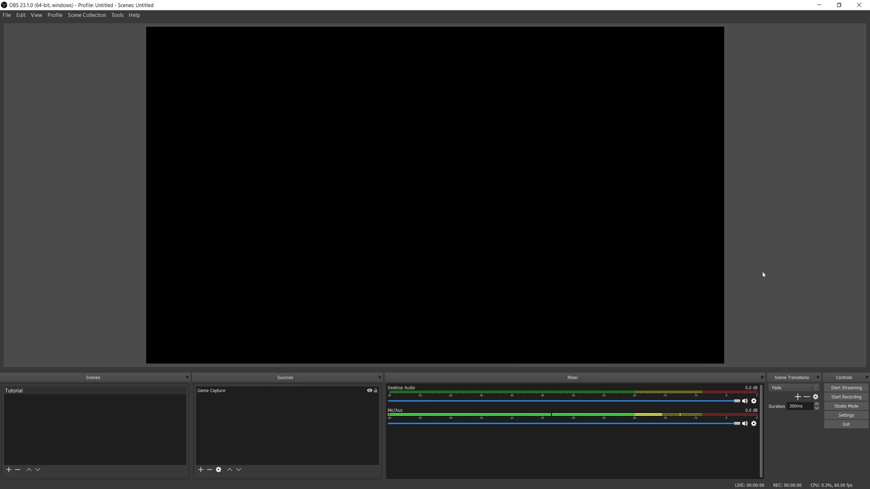